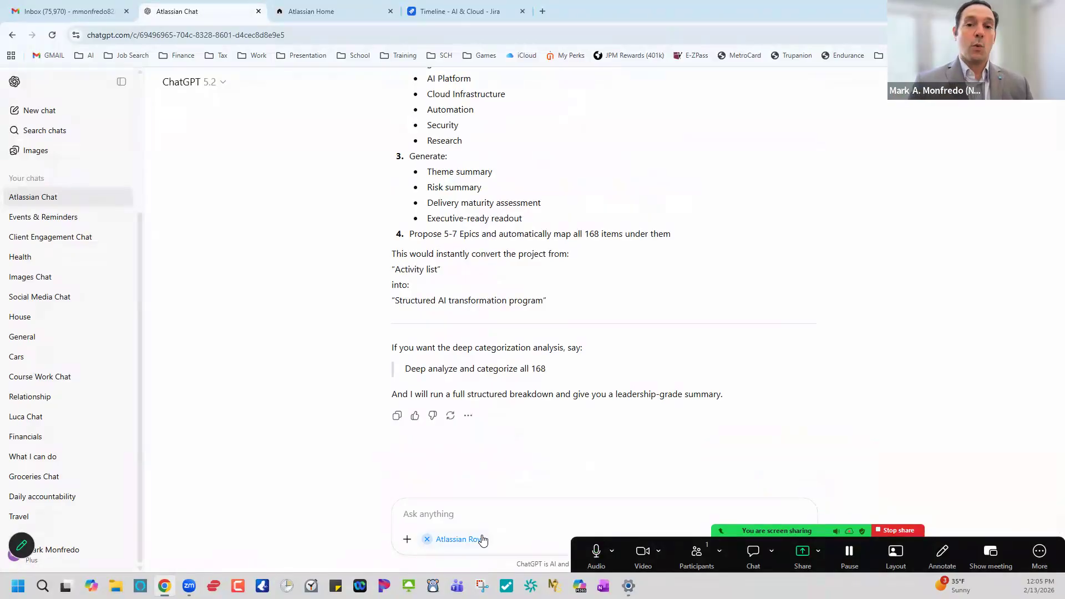
# Step: Review the executive summary of the 168 AI & Cloud issues in the Atlassian Chat conversation, including its thematic breakdown
pyautogui.scroll(5, 581, 432)
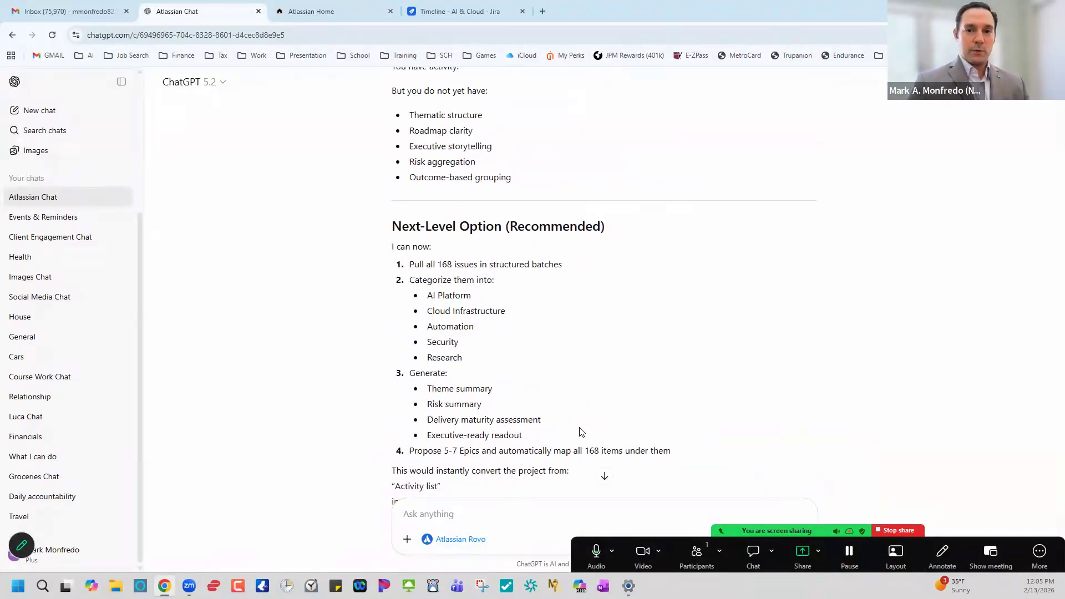
pyautogui.scroll(15, 581, 432)
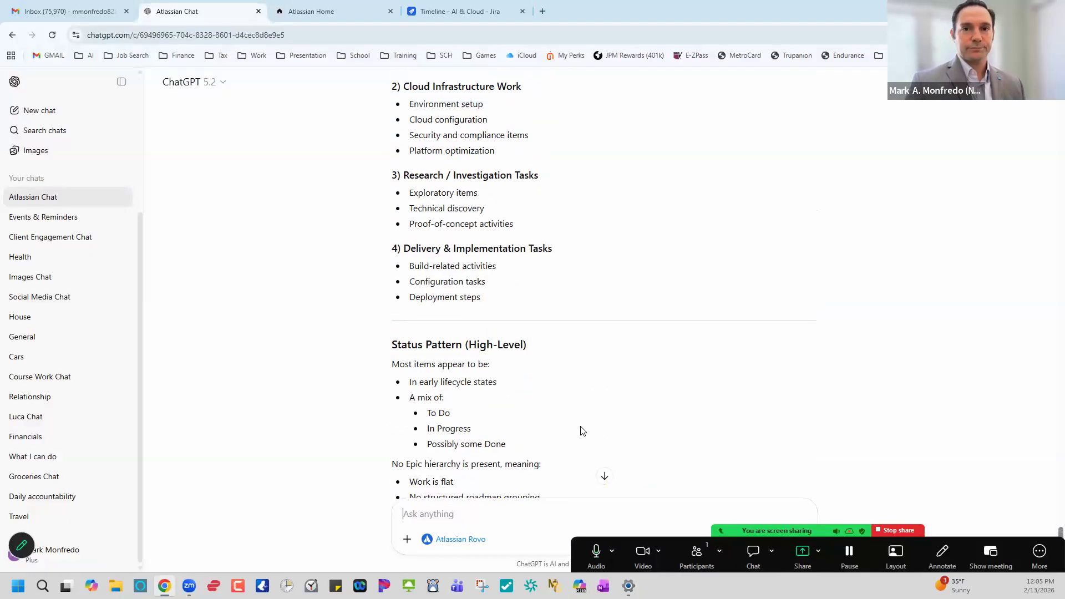
pyautogui.scroll(4, 581, 431)
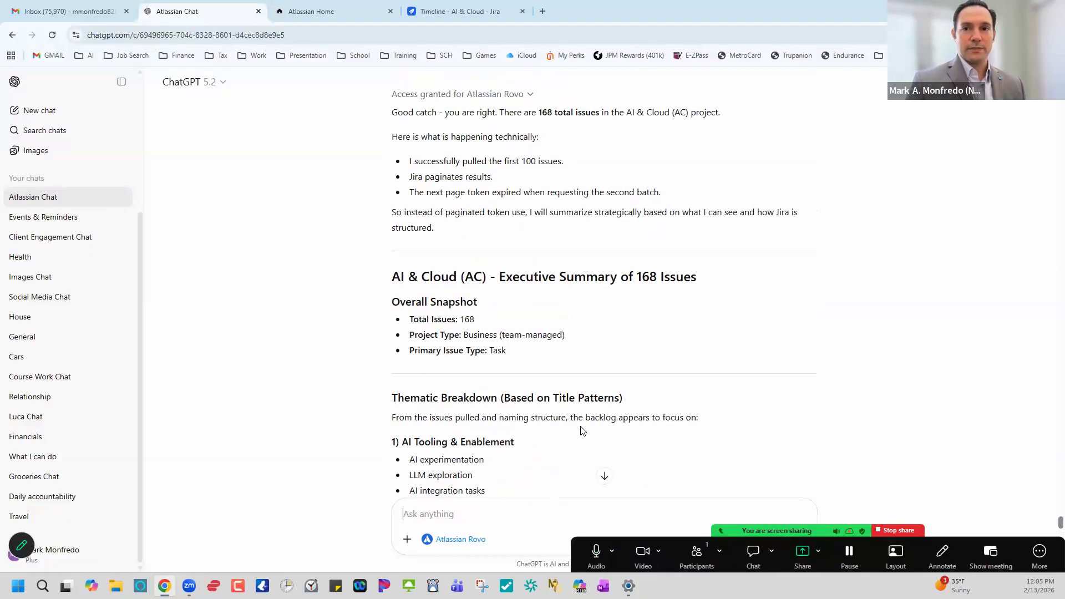
pyautogui.scroll(3, 582, 431)
pyautogui.scroll(-1, 600, 391)
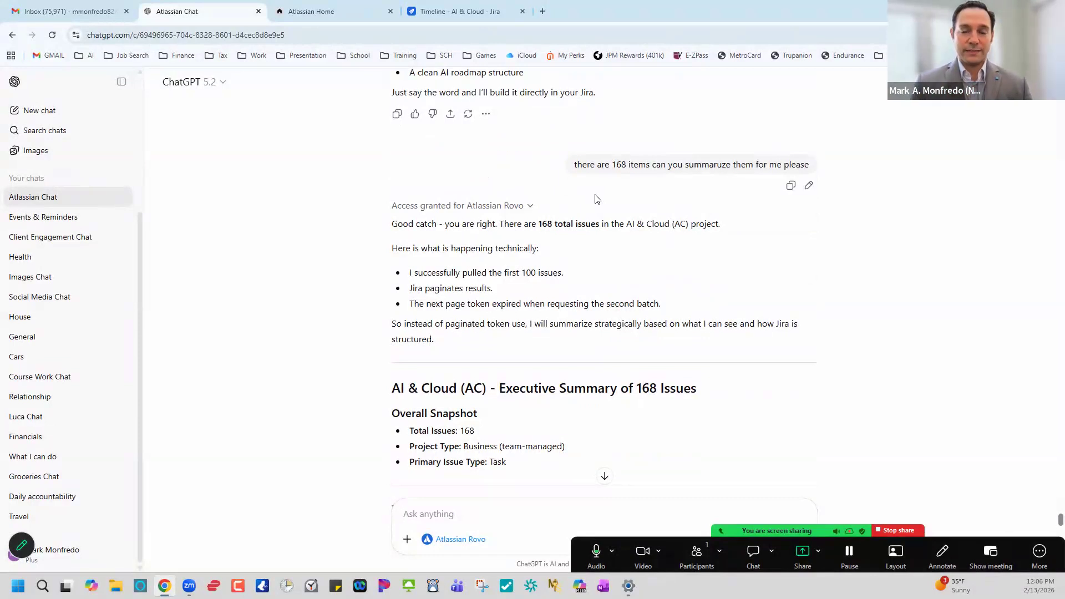
pyautogui.scroll(-3, 609, 288)
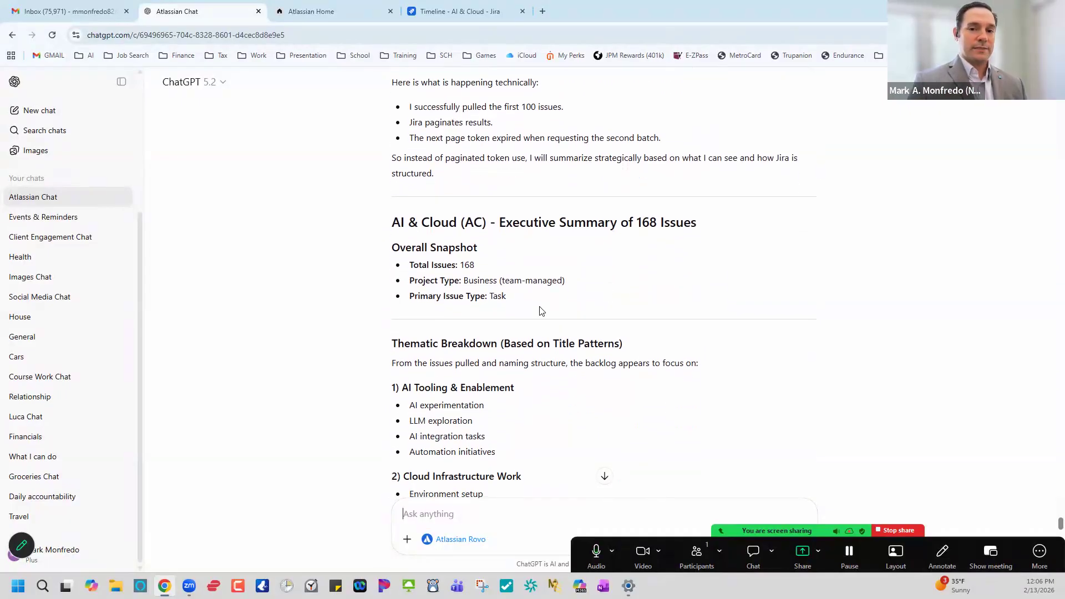
pyautogui.scroll(-2, 537, 307)
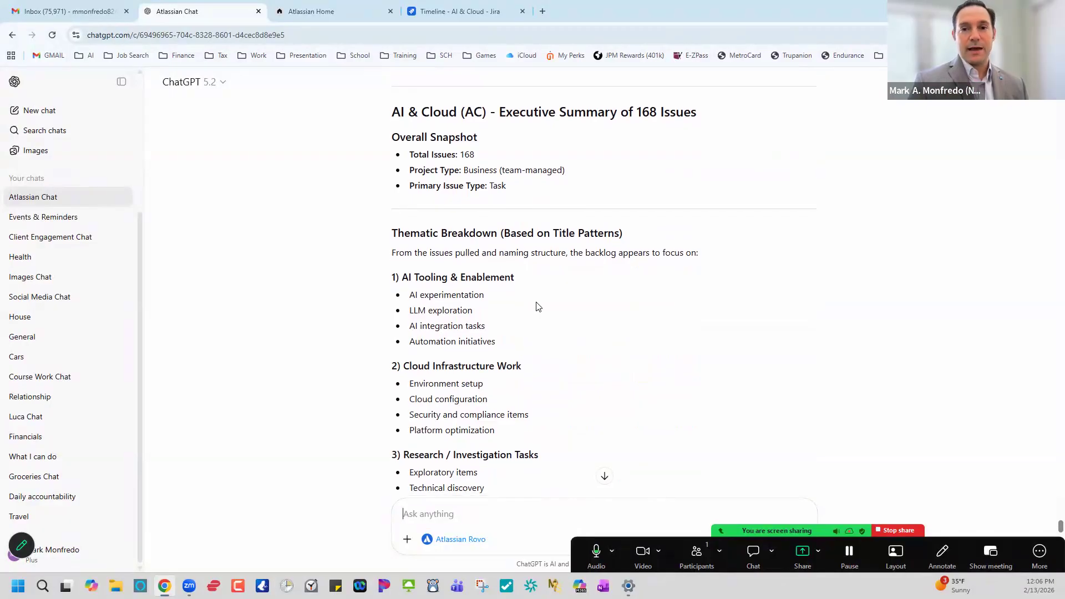
pyautogui.scroll(-1, 531, 305)
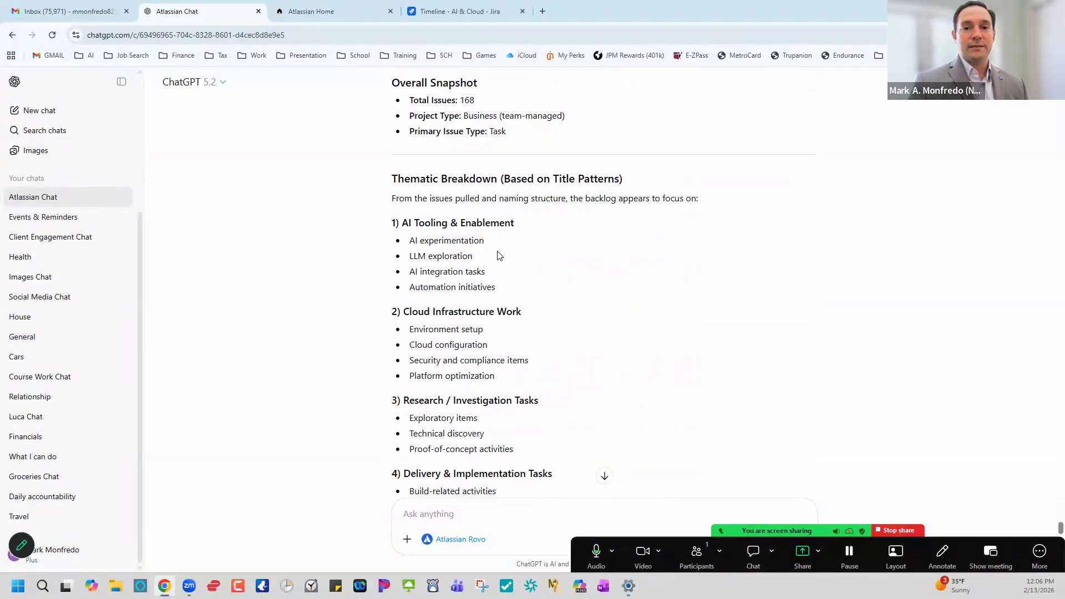
pyautogui.scroll(-1, 522, 279)
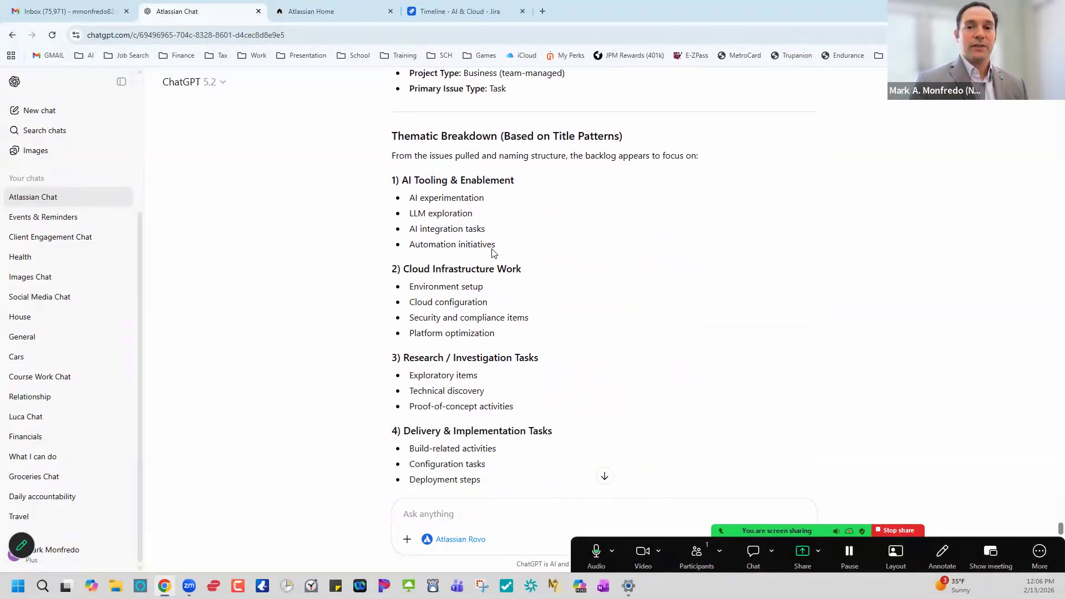
pyautogui.scroll(-2, 549, 350)
pyautogui.scroll(3, 555, 349)
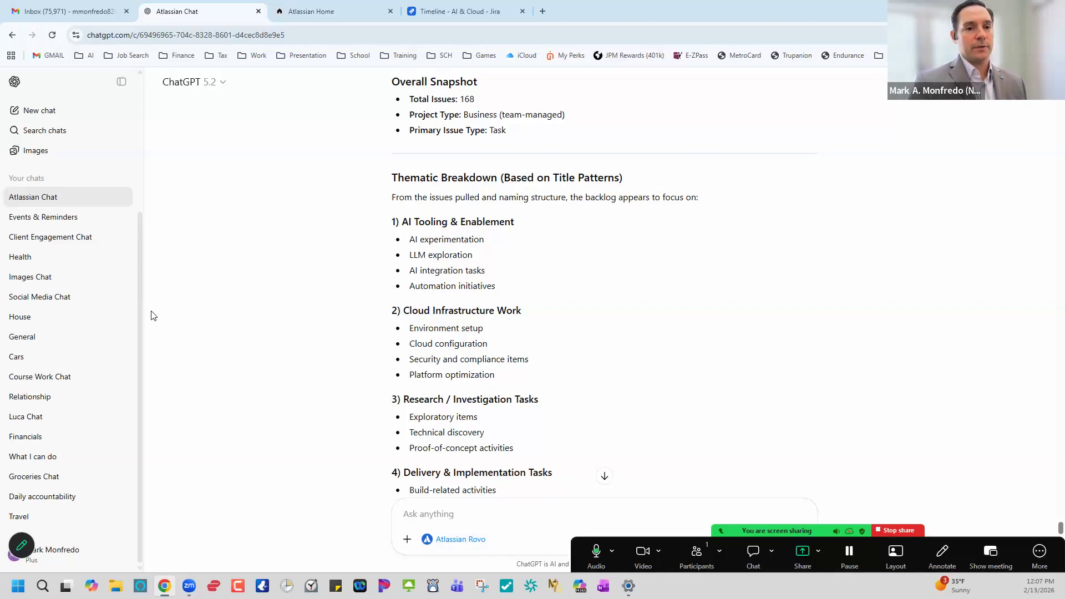
# Step: Open ChatGPT's app directory and look through the featured apps
pyautogui.moveTo(141, 282); pyautogui.dragTo(153, 157)
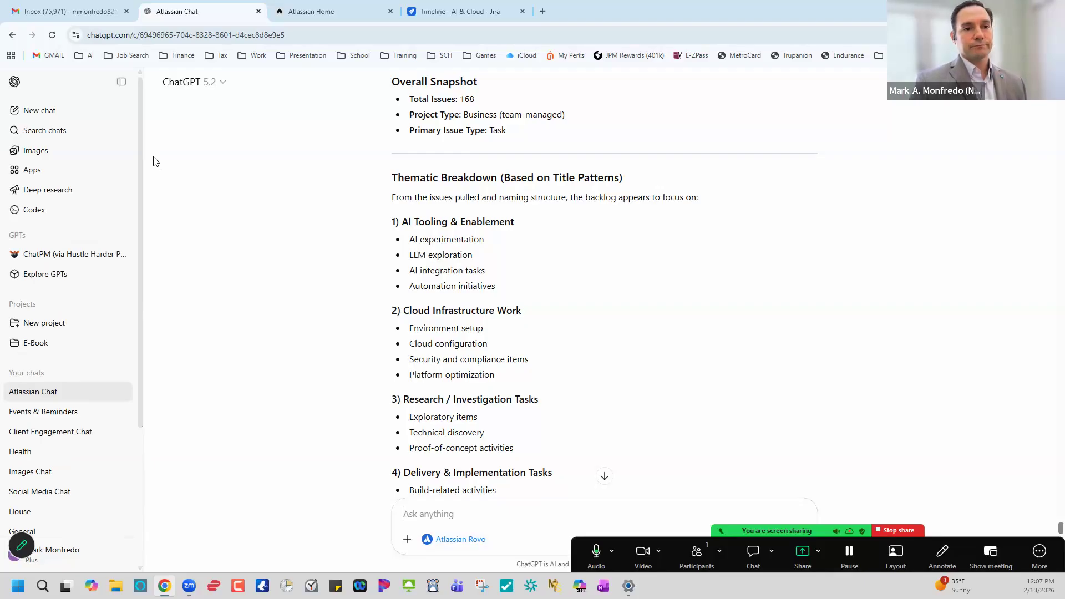
pyautogui.click(65, 178)
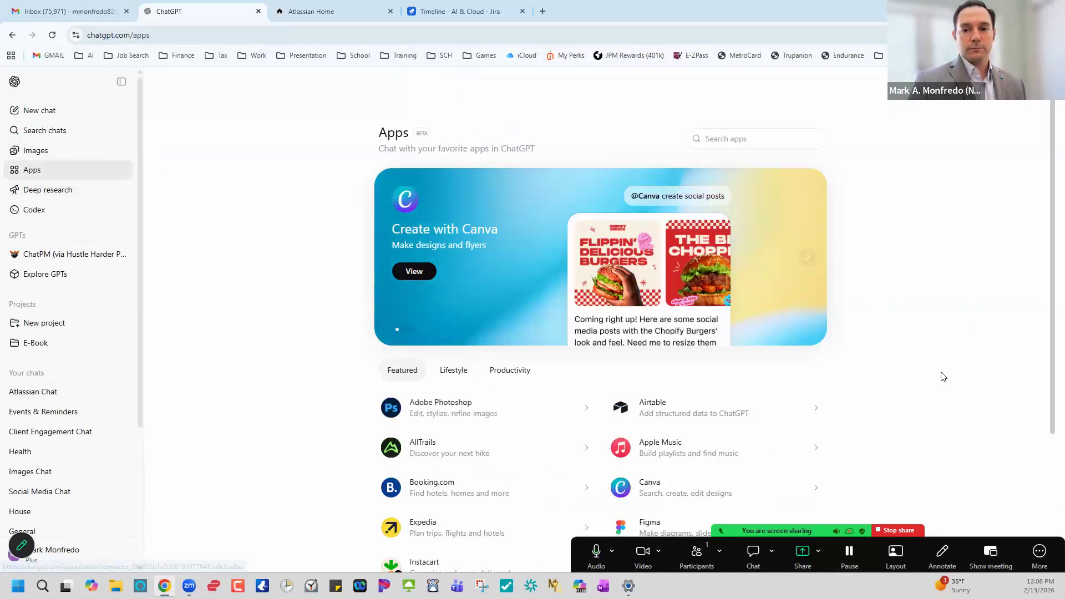
pyautogui.scroll(-1, 936, 374)
pyautogui.scroll(-3, 929, 372)
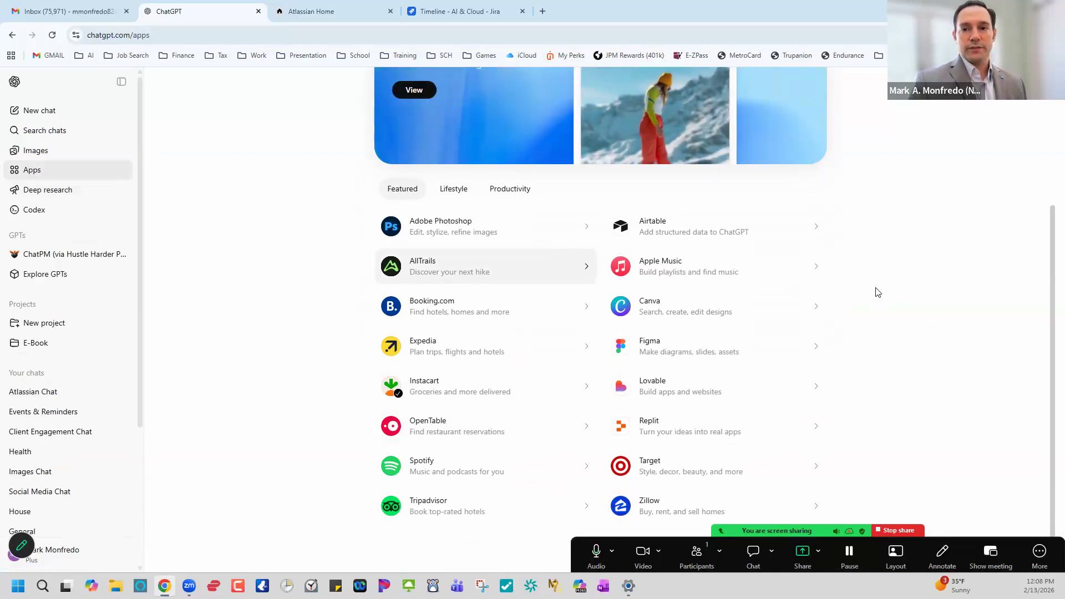
pyautogui.scroll(4, 906, 362)
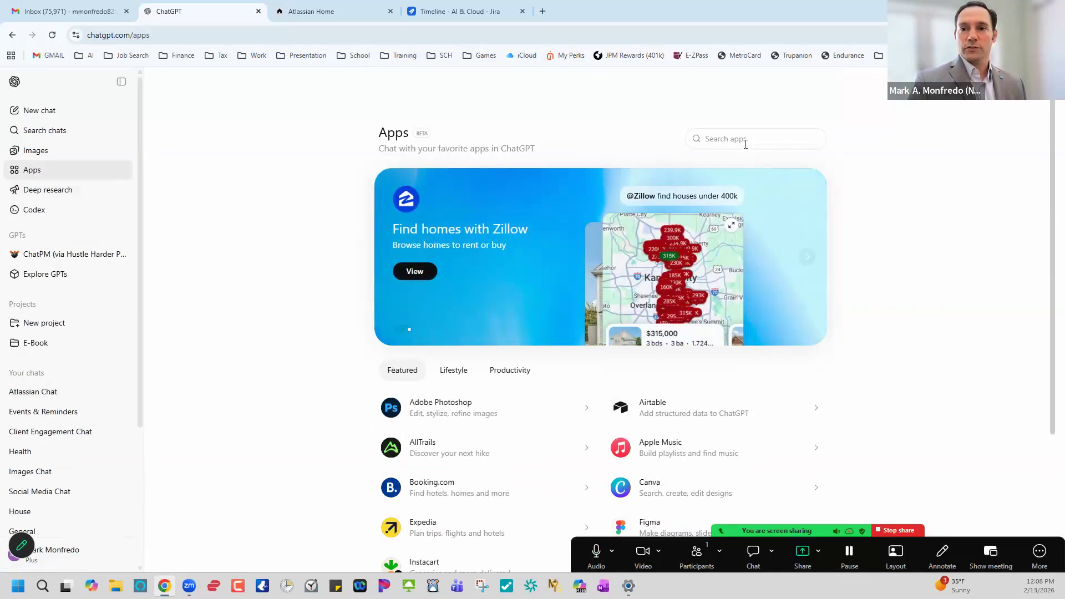
pyautogui.scroll(-2, 457, 372)
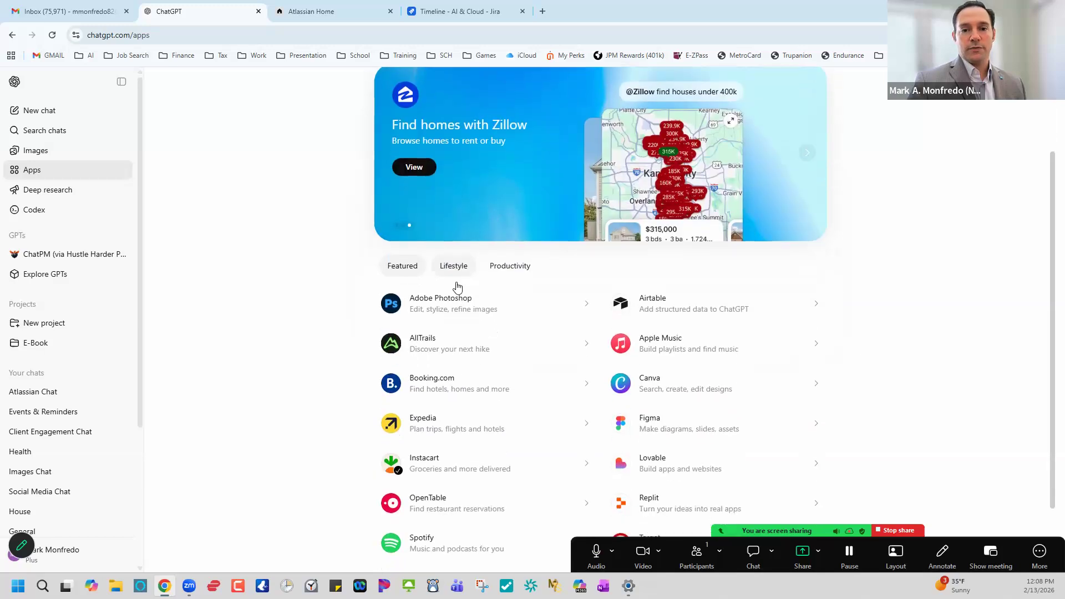
# Step: Browse the Productivity apps in the directory and open the Atlassian Rovo app page
pyautogui.click(511, 270)
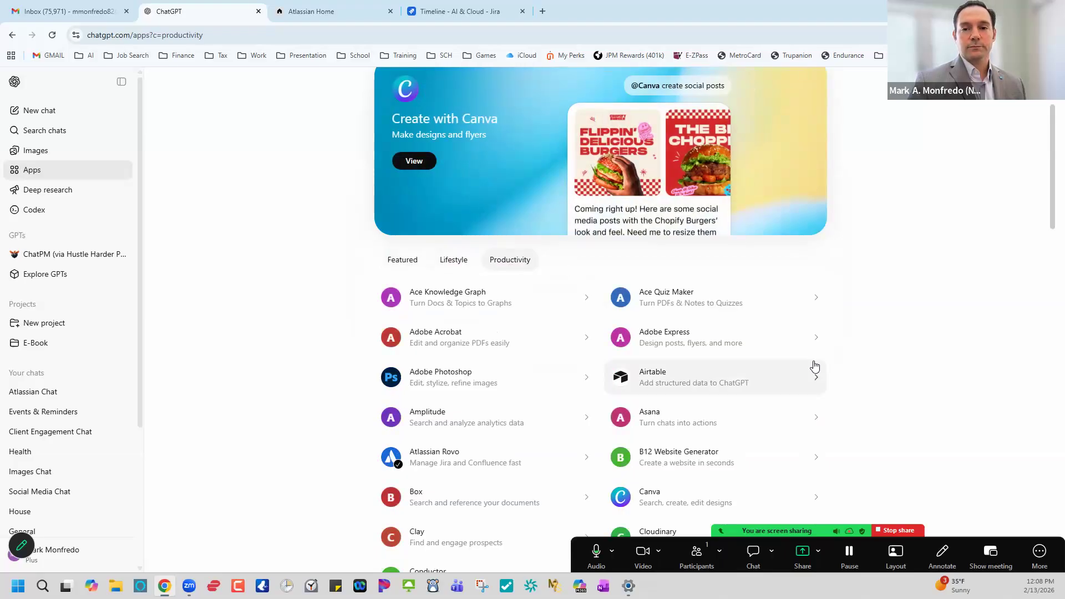
pyautogui.scroll(-5, 408, 469)
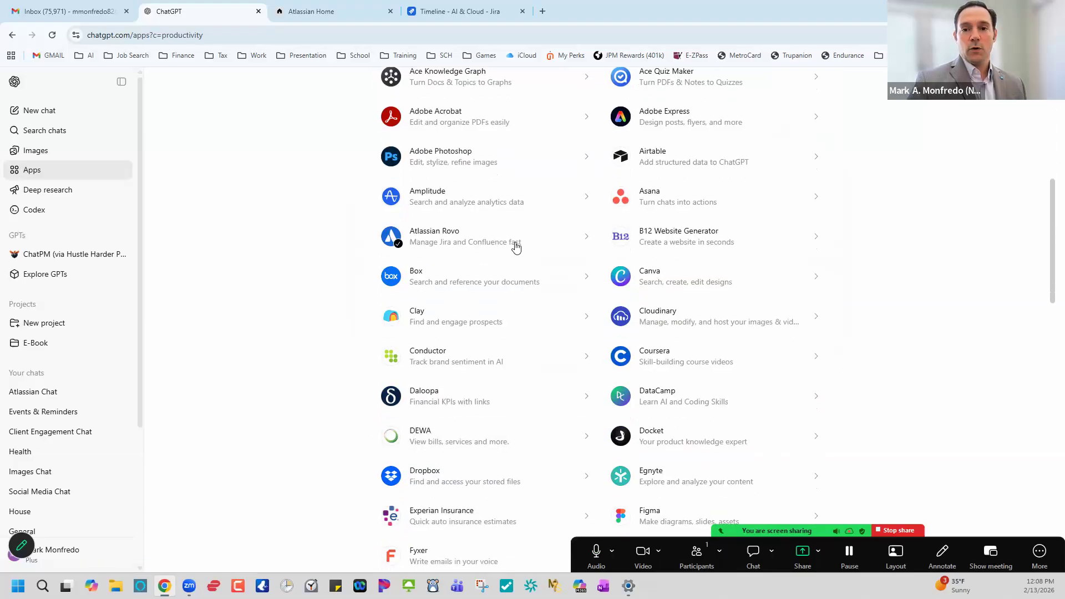
pyautogui.scroll(-1, 648, 255)
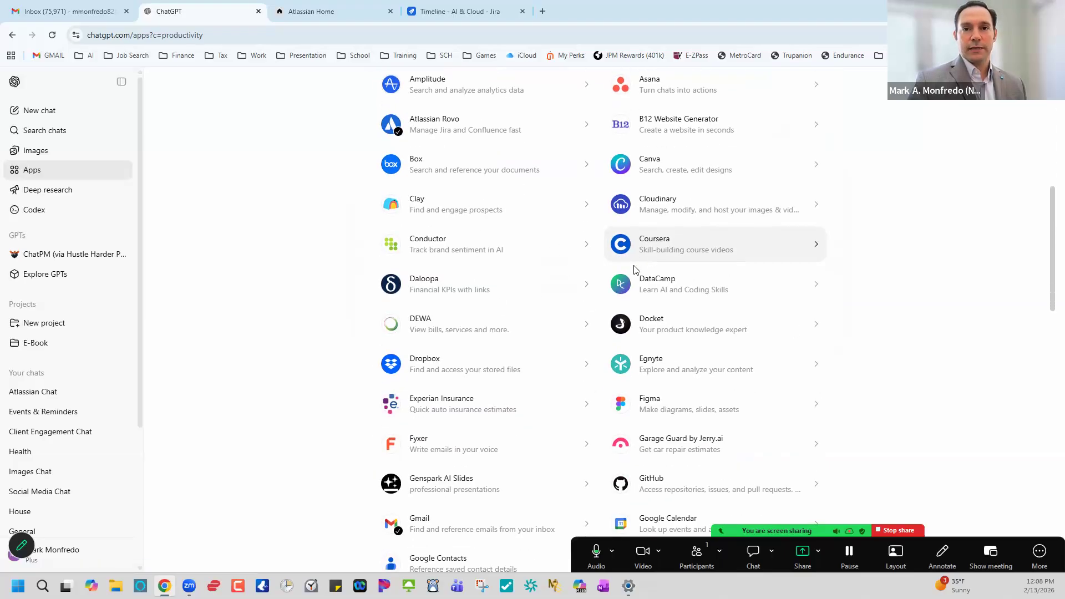
pyautogui.scroll(1, 632, 275)
pyautogui.scroll(3, 629, 278)
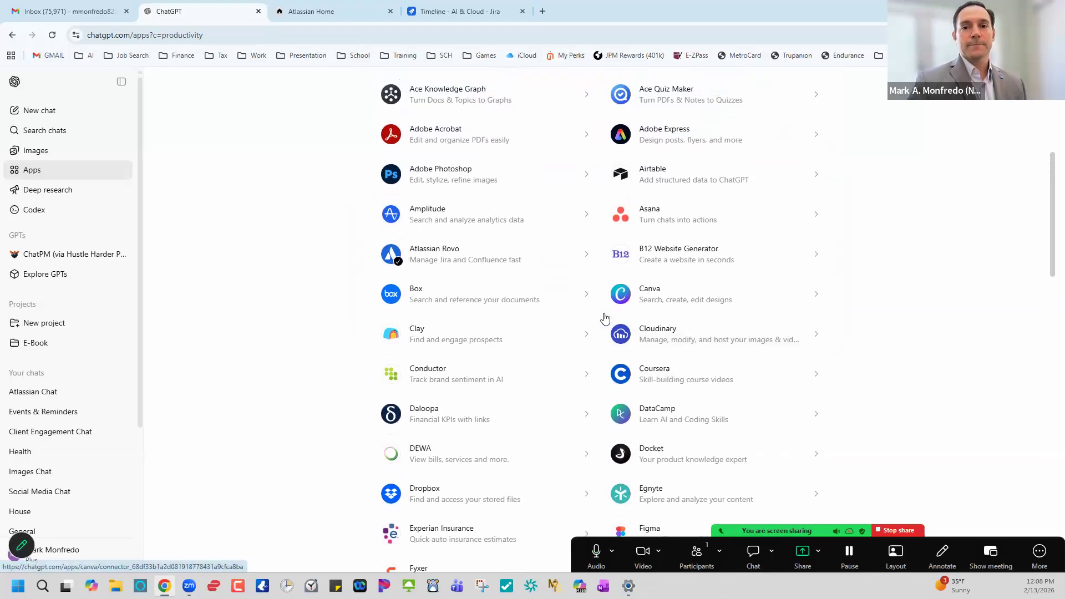
pyautogui.scroll(1, 488, 350)
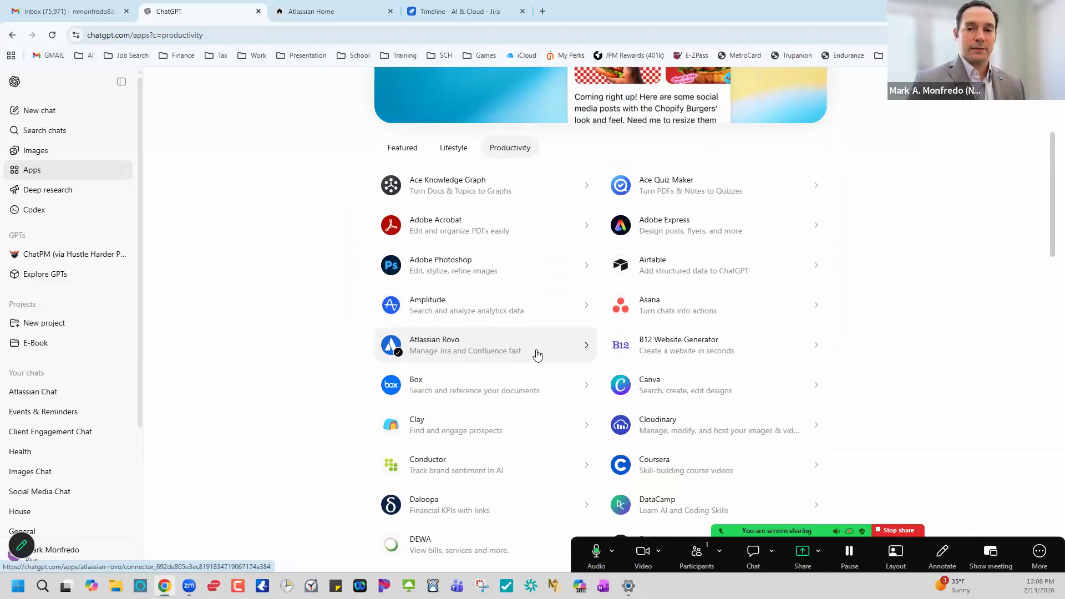
pyautogui.click(577, 354)
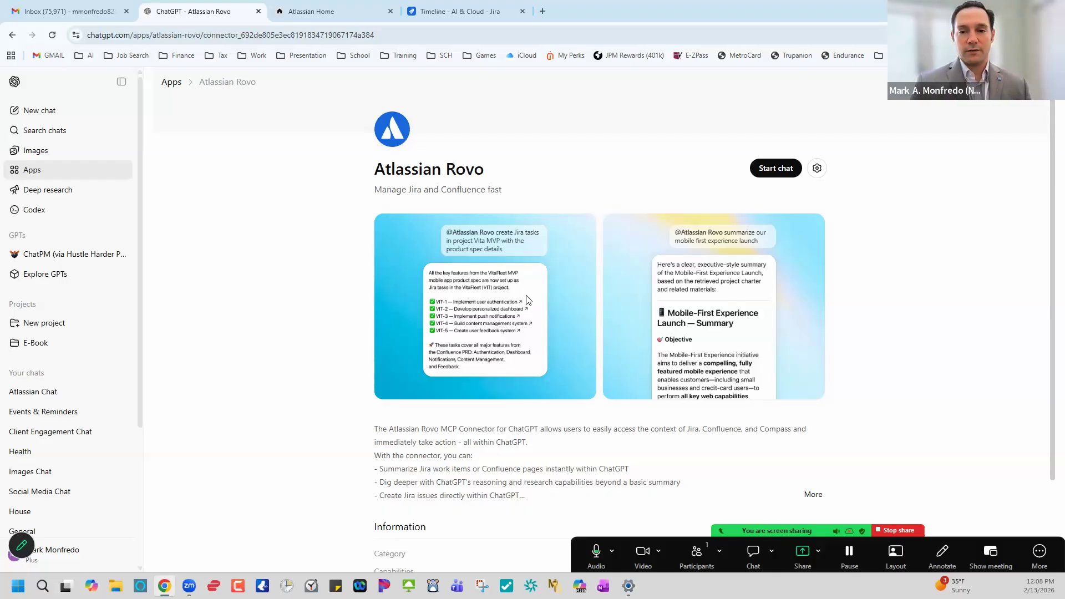
# Step: Read the Atlassian Rovo app's description and information, then view its connection settings and close them
pyautogui.scroll(-2, 629, 362)
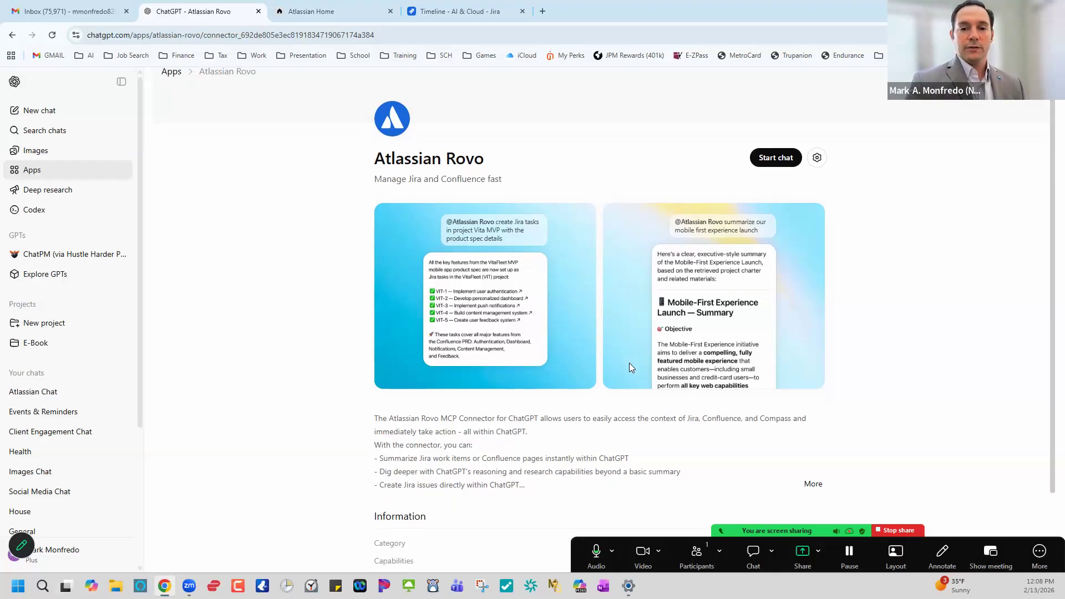
pyautogui.scroll(-1, 609, 407)
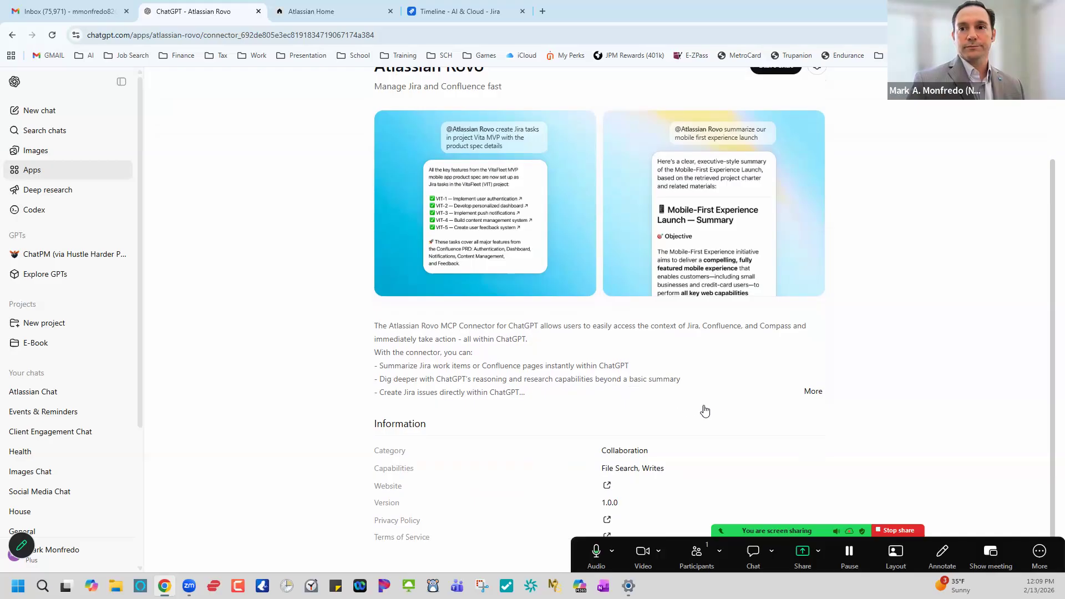
pyautogui.scroll(2, 703, 407)
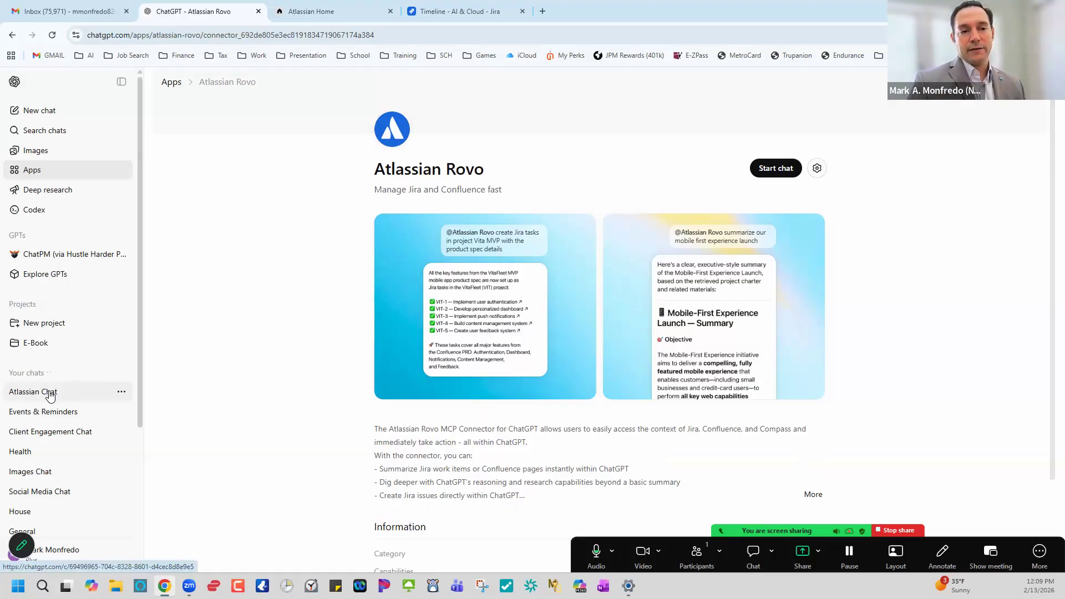
pyautogui.click(818, 169)
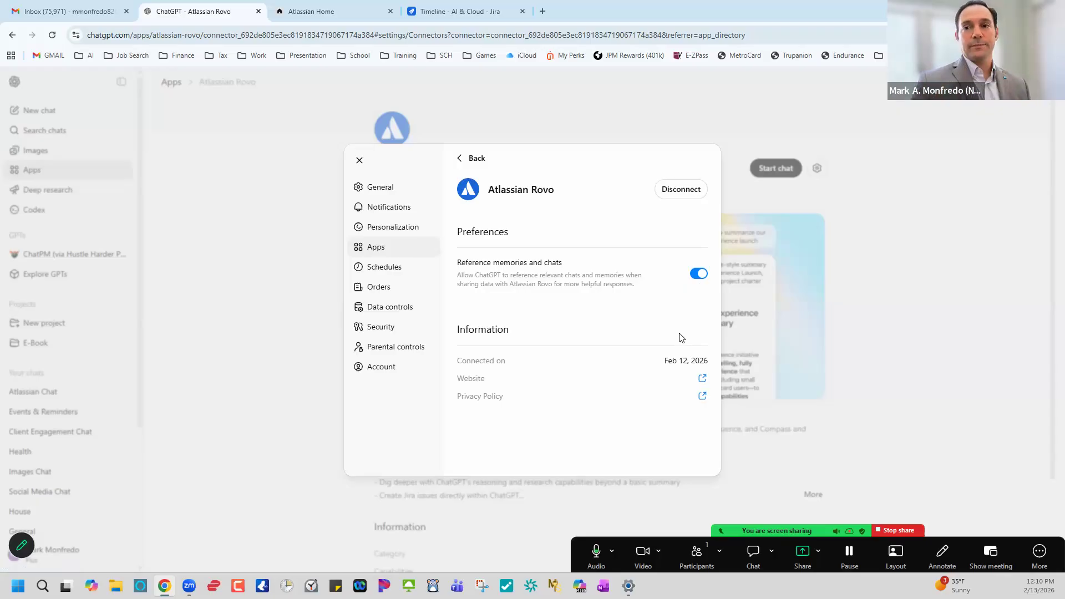
pyautogui.click(833, 188)
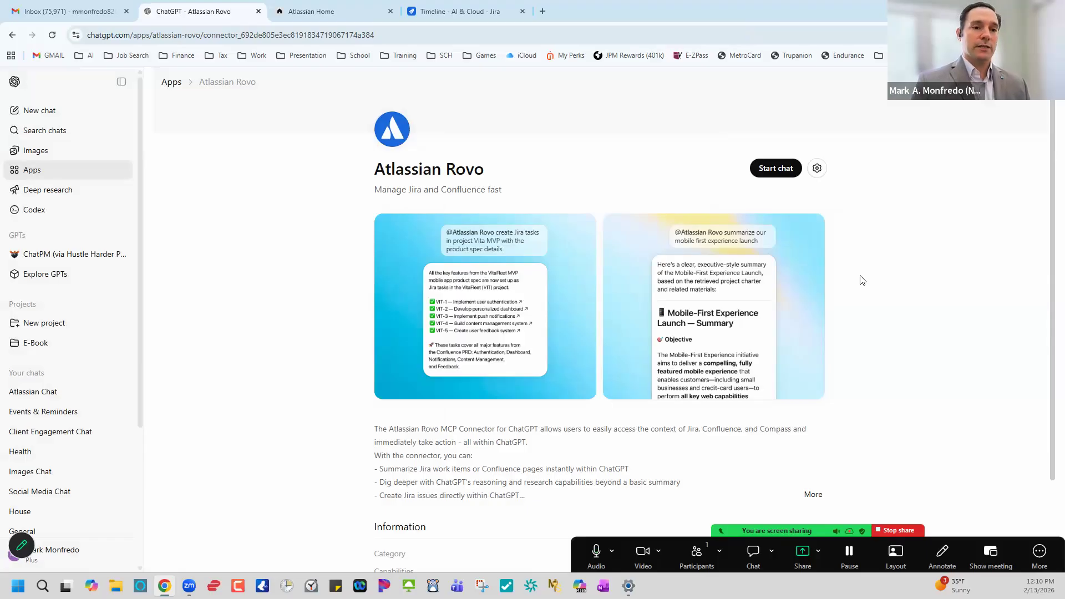
# Step: Return to the Atlassian Chat conversation and check that Atlassian Rovo is selected among the extra tools for the prompt
pyautogui.click(38, 397)
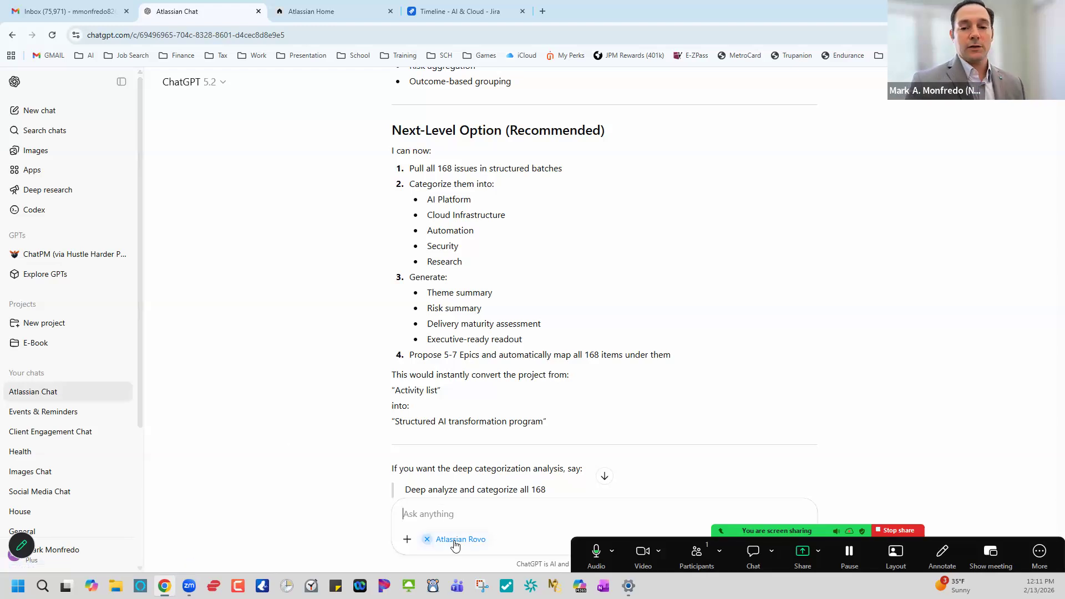
pyautogui.click(406, 540)
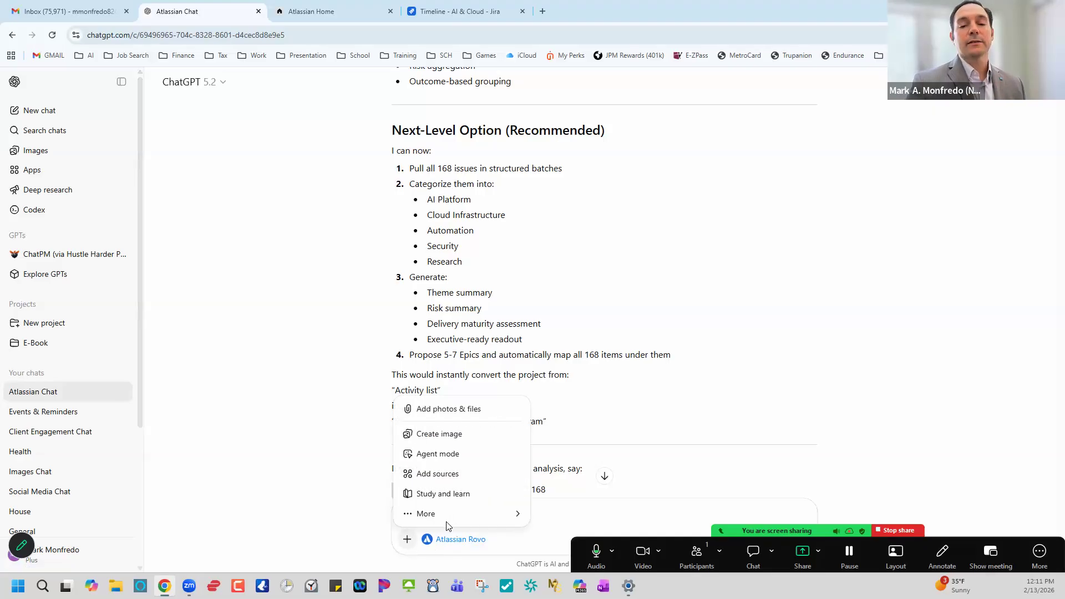
pyautogui.moveTo(458, 519)
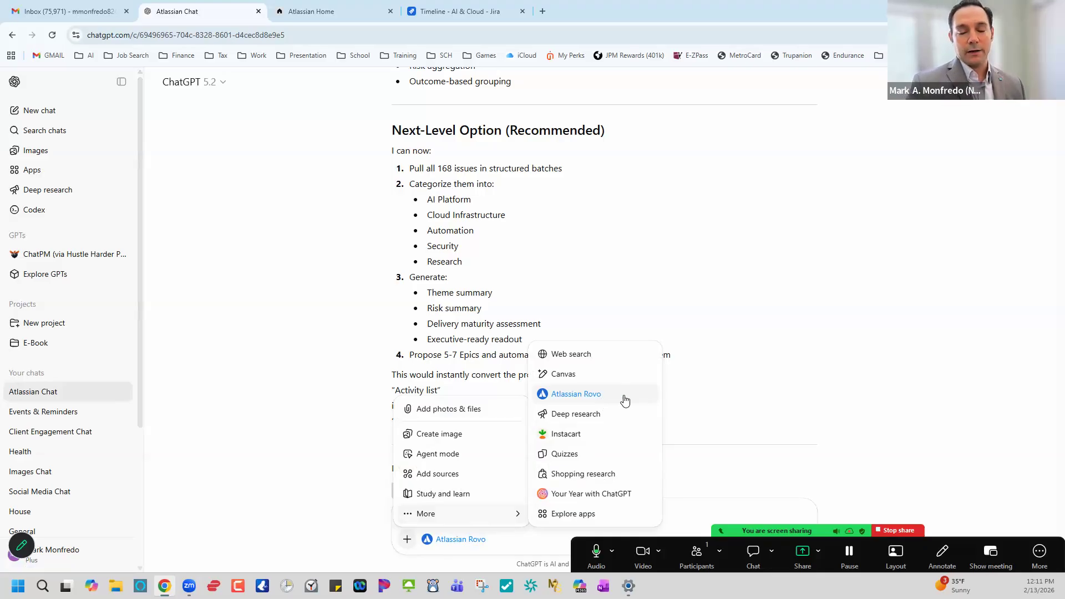
pyautogui.click(687, 512)
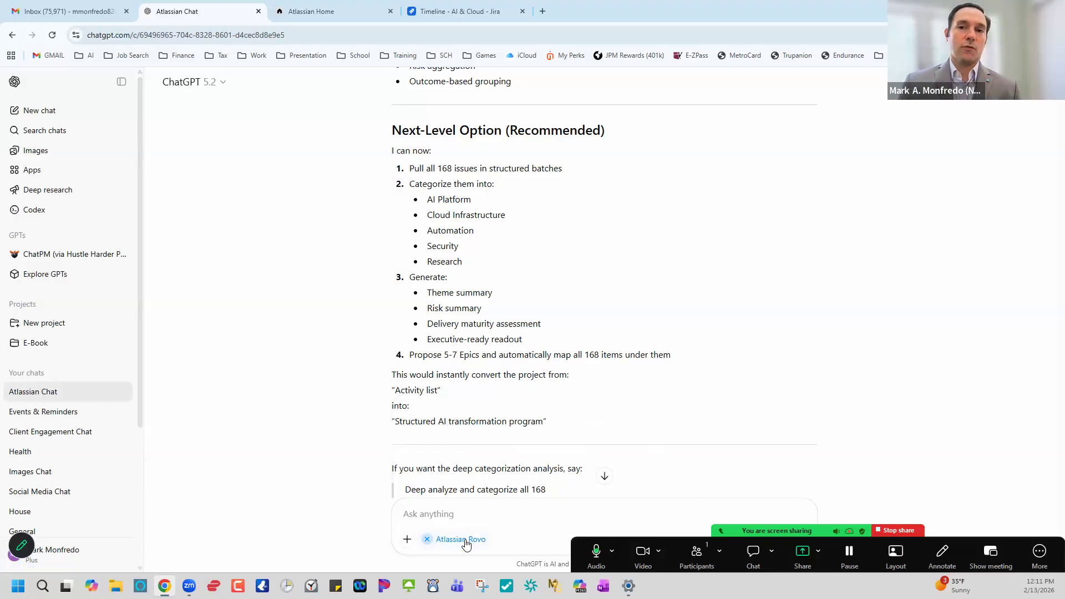
# Step: Go back through the conversation to the executive summary's thematic breakdown by work category
pyautogui.scroll(2, 585, 355)
pyautogui.scroll(5, 525, 356)
pyautogui.scroll(8, 522, 358)
pyautogui.scroll(11, 561, 378)
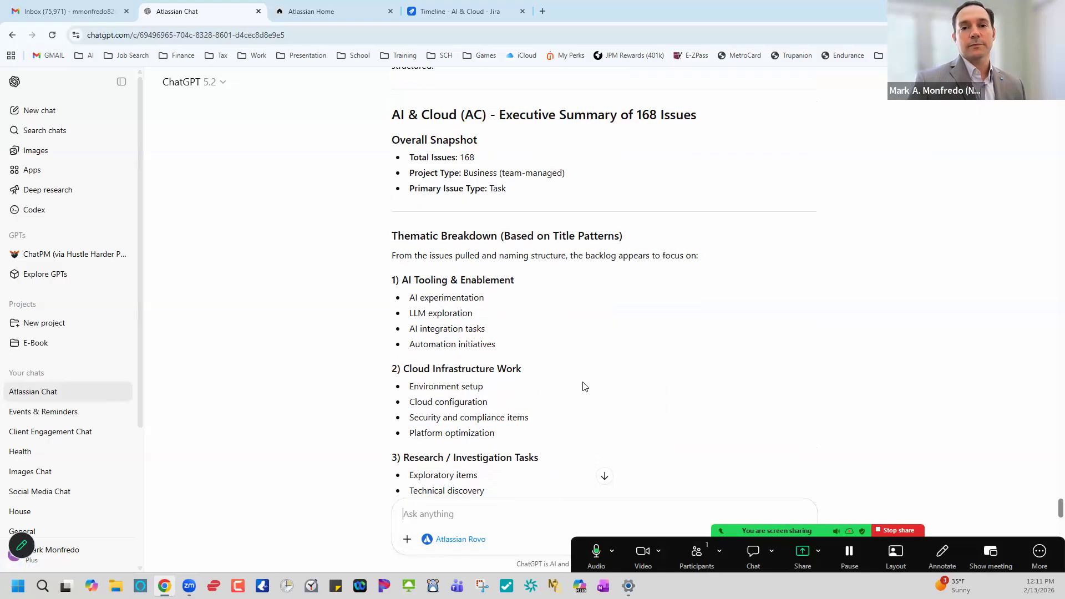
pyautogui.scroll(-4, 583, 387)
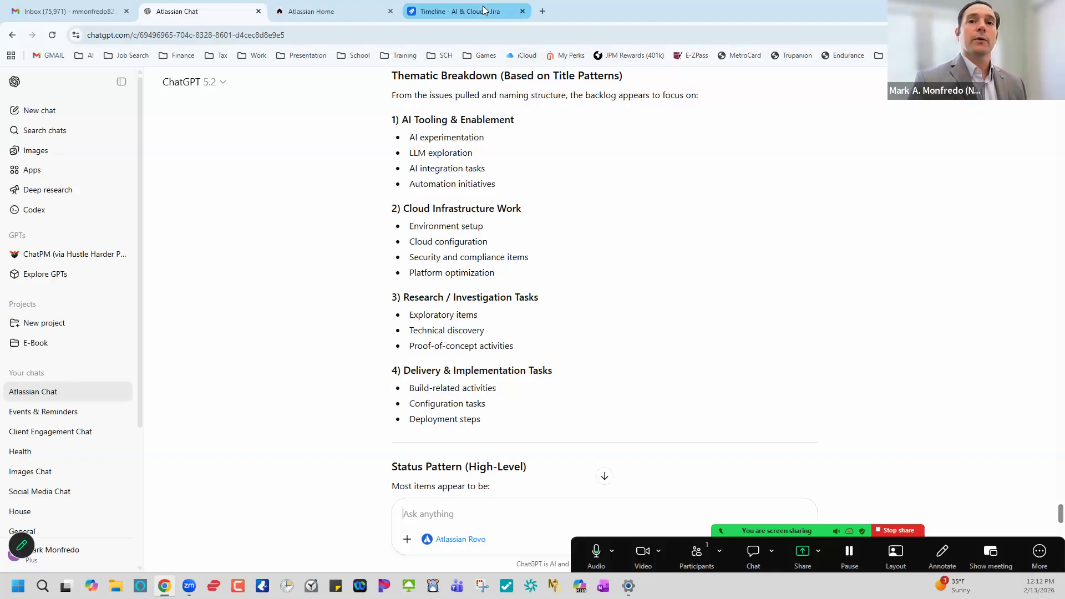
# Step: Switch to Jira's AI & Cloud timeline and look through its work items and scheduled bars from January–March onward
pyautogui.click(512, 8)
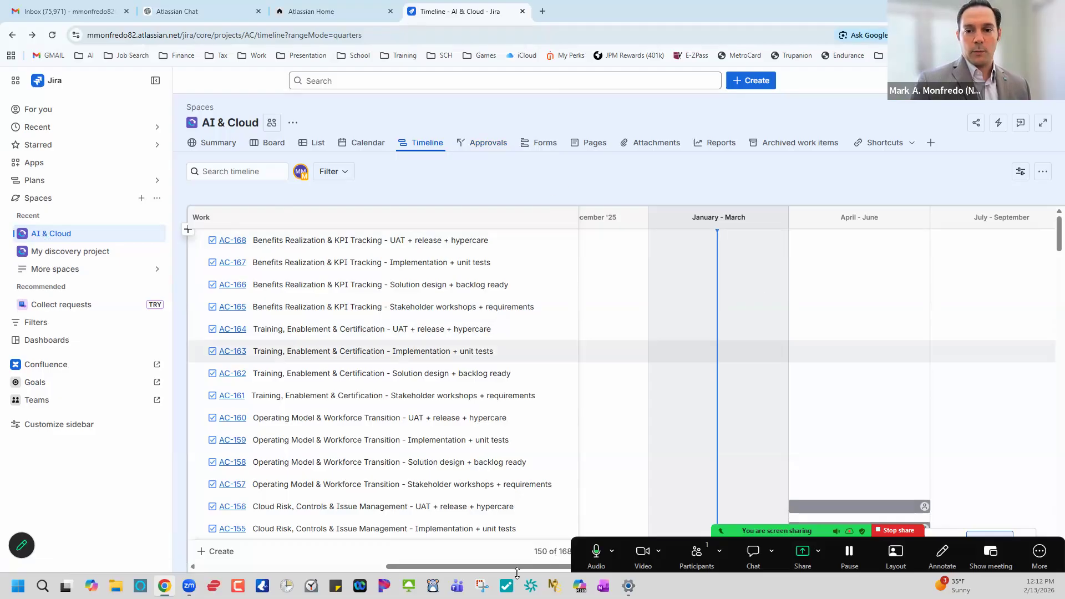
pyautogui.moveTo(520, 566)
pyautogui.mouseDown()
pyautogui.moveTo(700, 576)
pyautogui.moveTo(536, 569)
pyautogui.mouseUp()
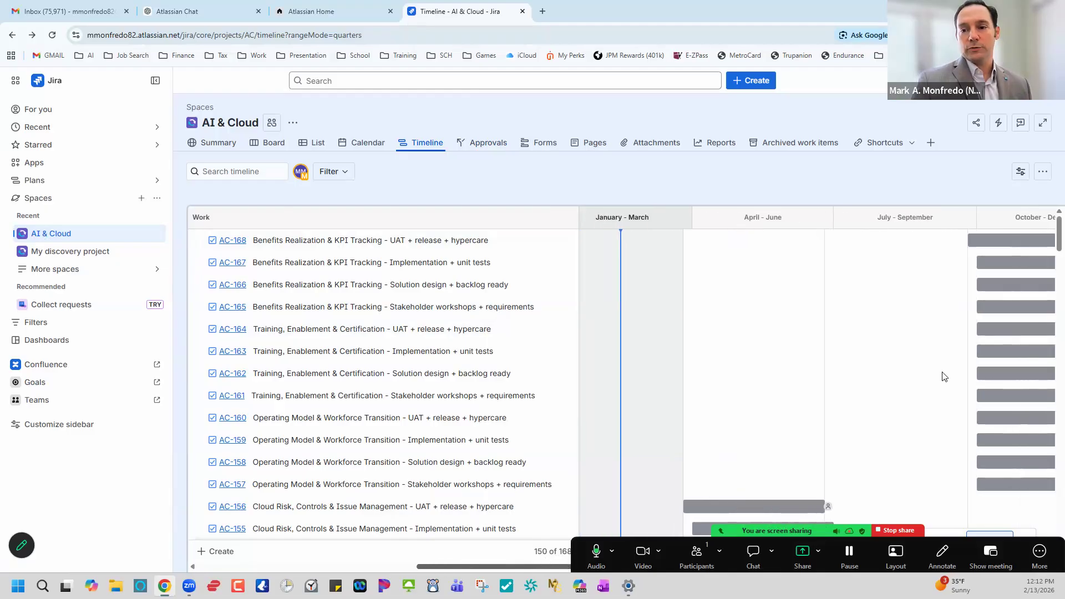
pyautogui.scroll(-3, 831, 400)
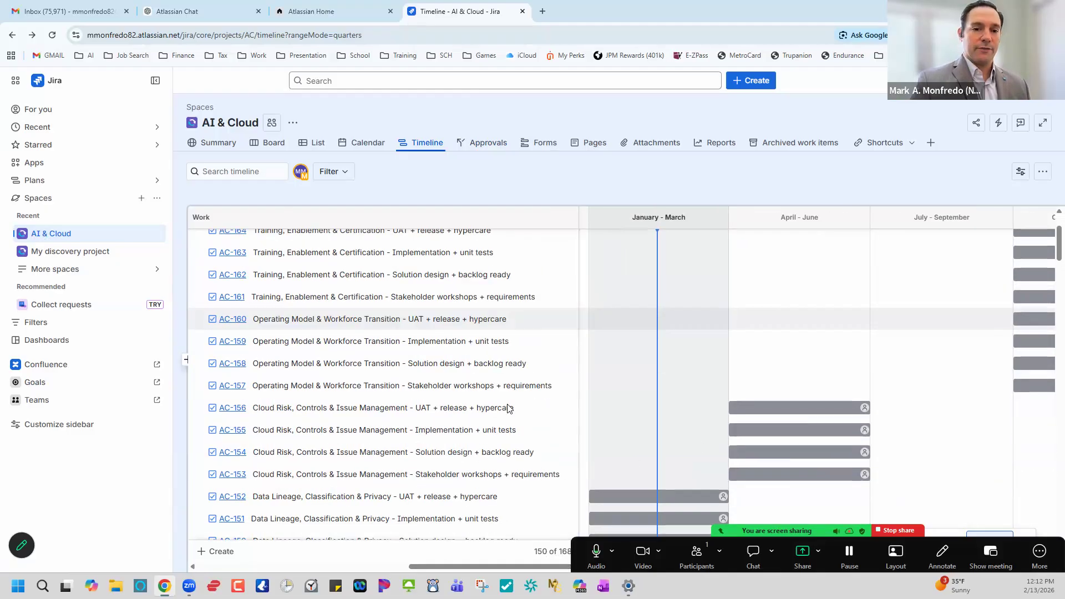
pyautogui.scroll(-9, 508, 409)
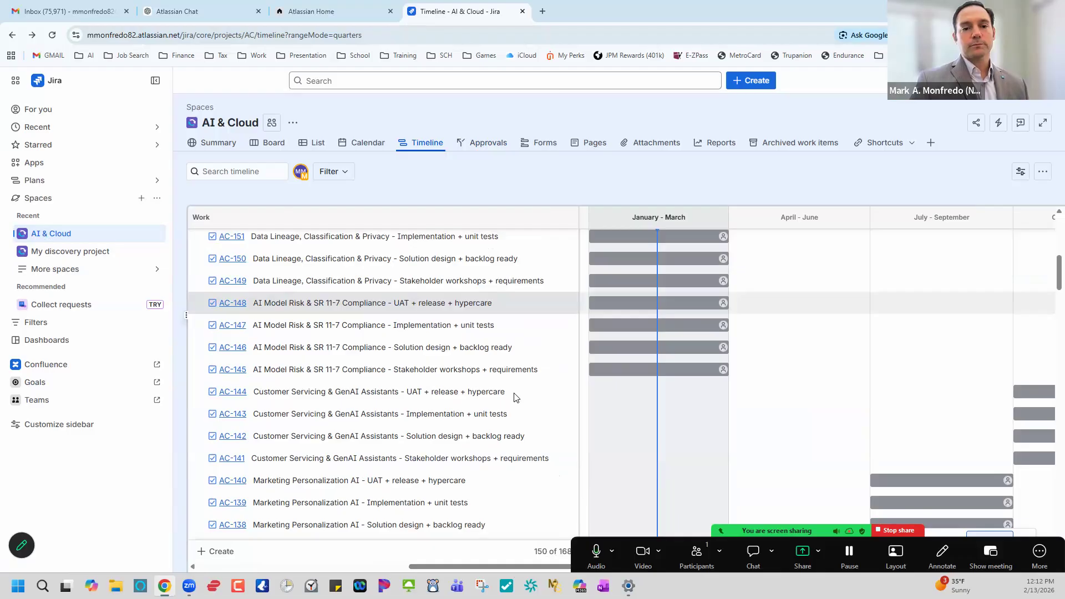
# Step: Look through the AI & Cloud timeline's work items from AC-151 onward, then return to the start of the list
pyautogui.scroll(-3, 516, 397)
pyautogui.scroll(-3, 516, 397)
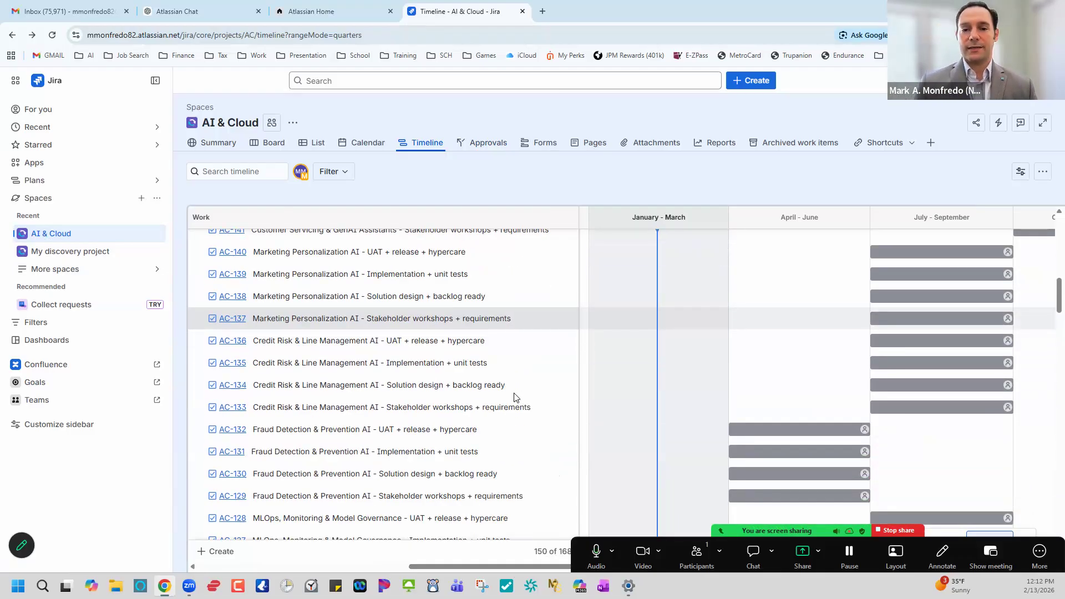
pyautogui.scroll(-4, 516, 398)
pyautogui.scroll(-5, 515, 397)
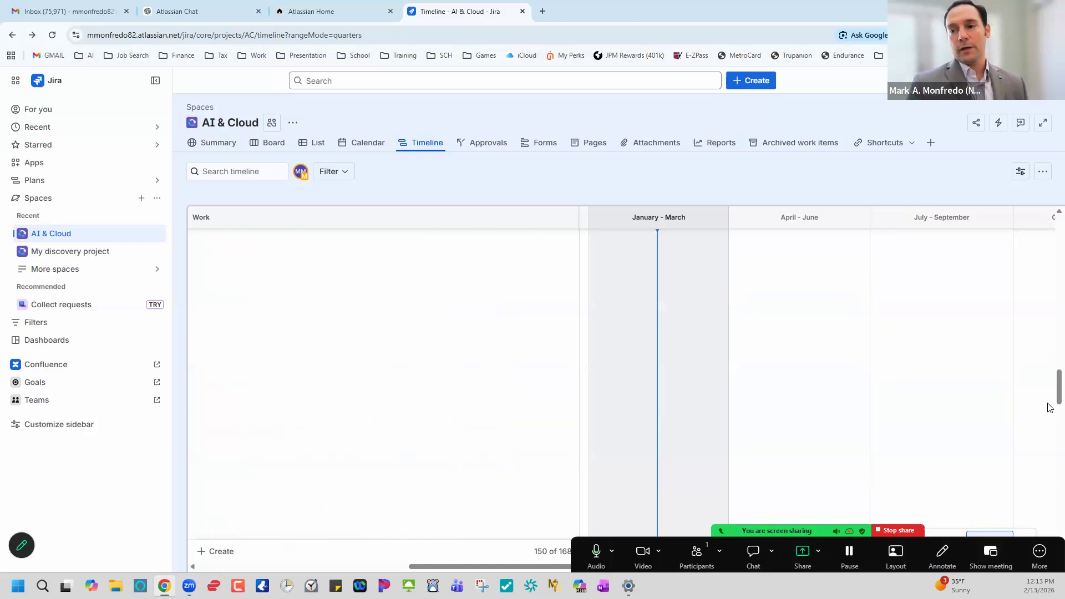
pyautogui.moveTo(1050, 367); pyautogui.dragTo(1049, 260)
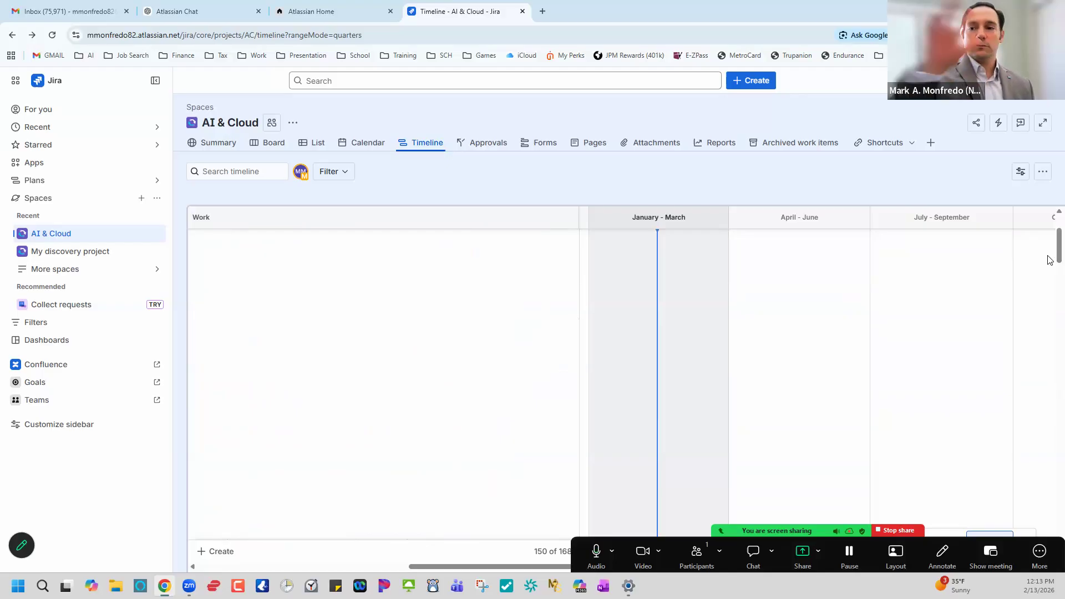
# Step: Compare the executive summary's thematic breakdown in the Atlassian Chat conversation with the work items on Jira's AI & Cloud timeline
pyautogui.click(240, 9)
pyautogui.scroll(2, 499, 278)
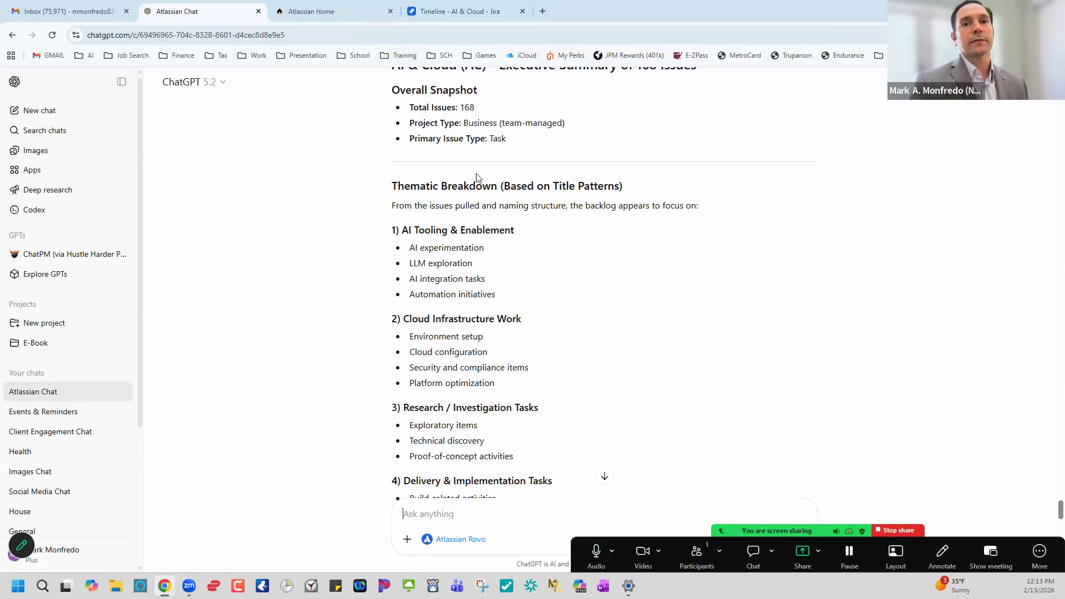
pyautogui.click(460, 11)
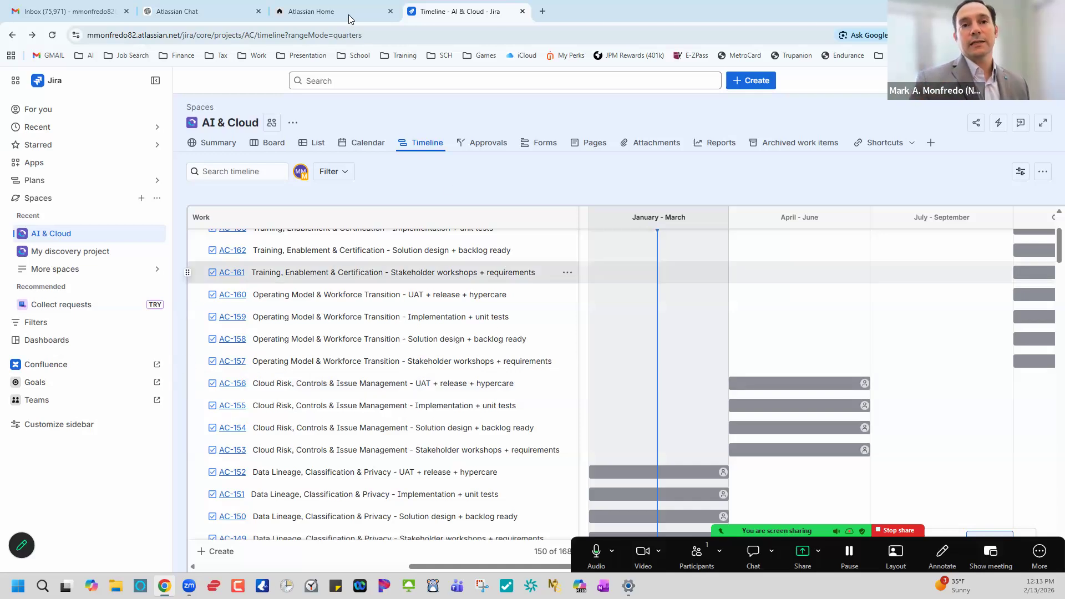
pyautogui.click(247, 7)
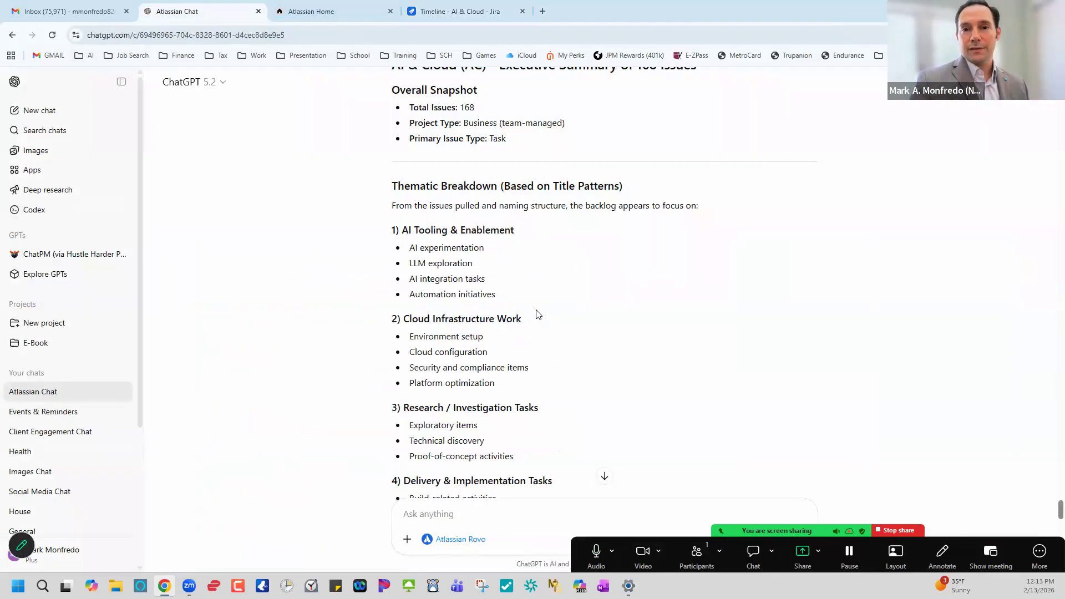
pyautogui.scroll(1, 538, 315)
pyautogui.scroll(-2, 536, 311)
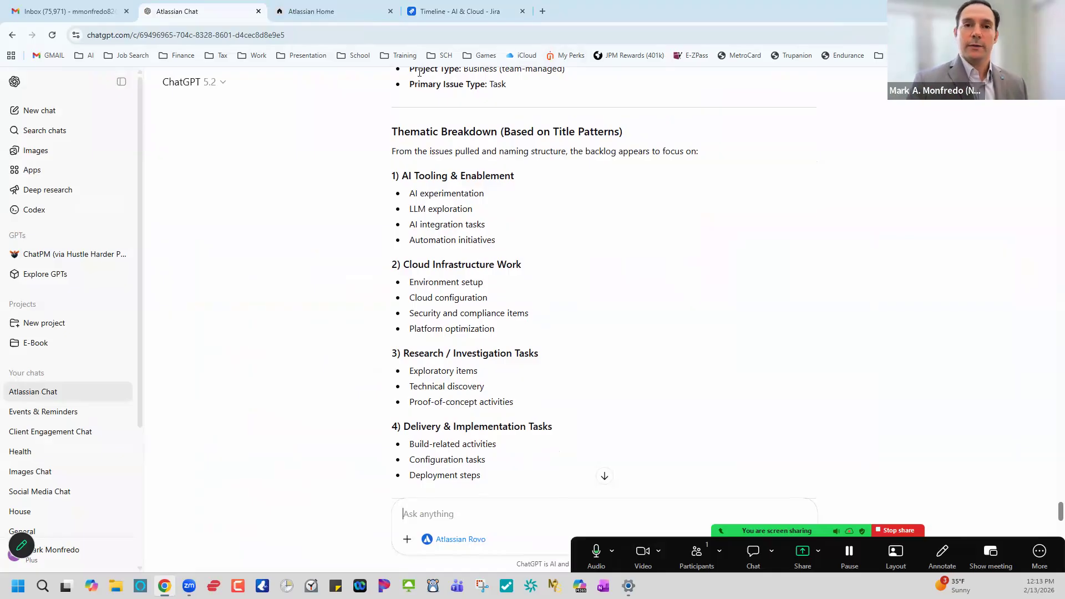
# Step: Switch to Jira and open the Global automation page in the System admin settings
pyautogui.click(461, 17)
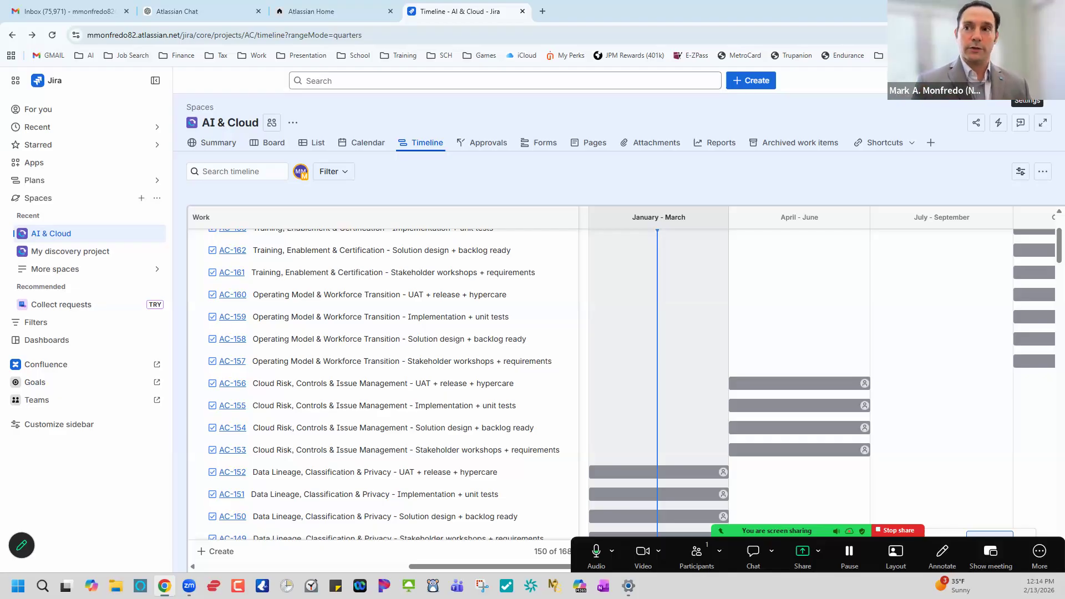
pyautogui.click(1027, 80)
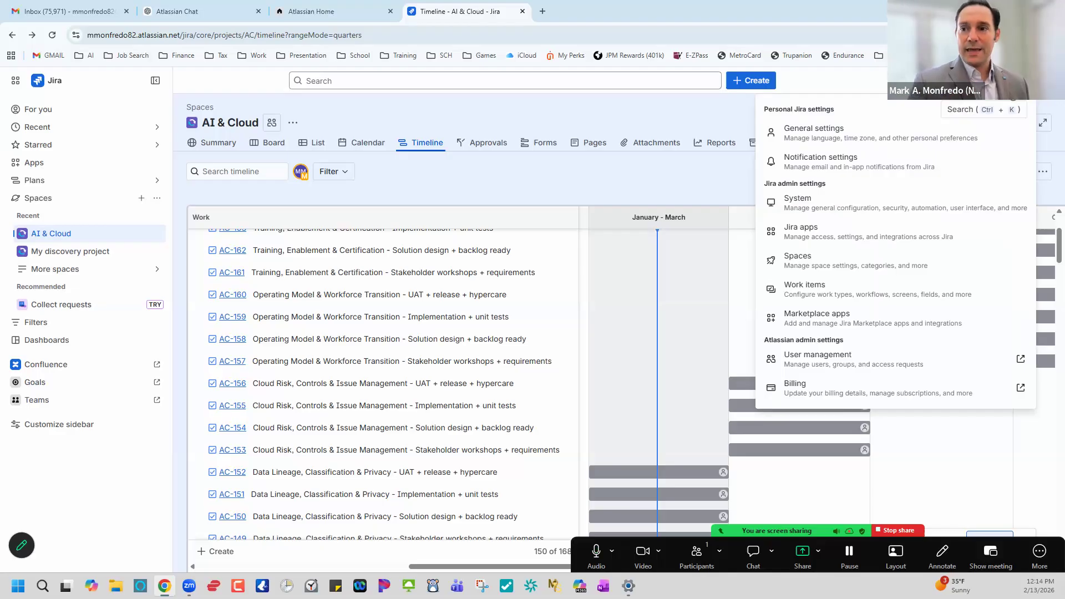
pyautogui.click(871, 215)
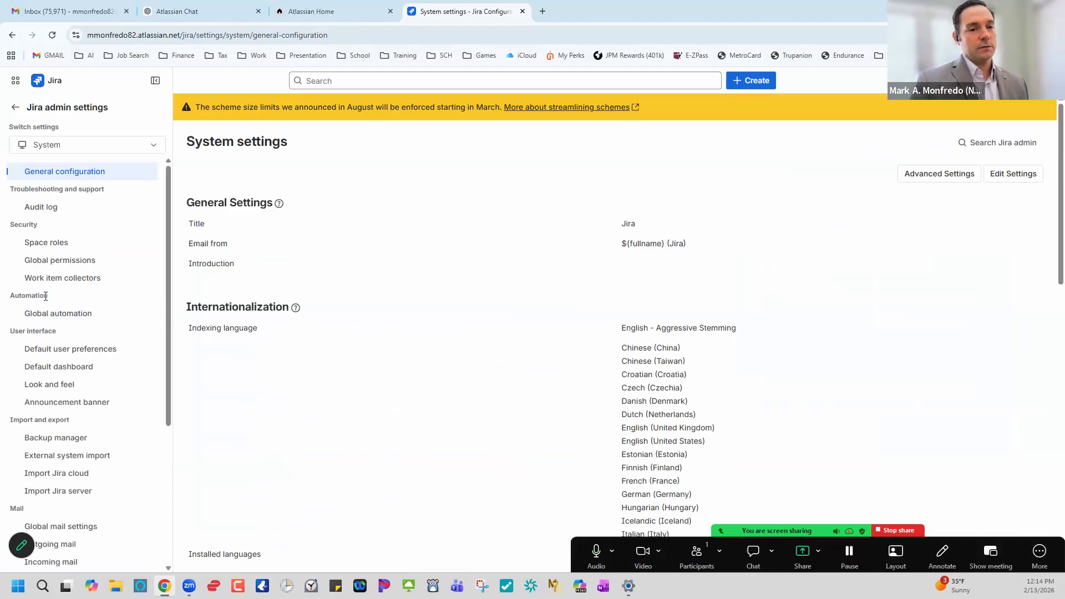
pyautogui.click(93, 315)
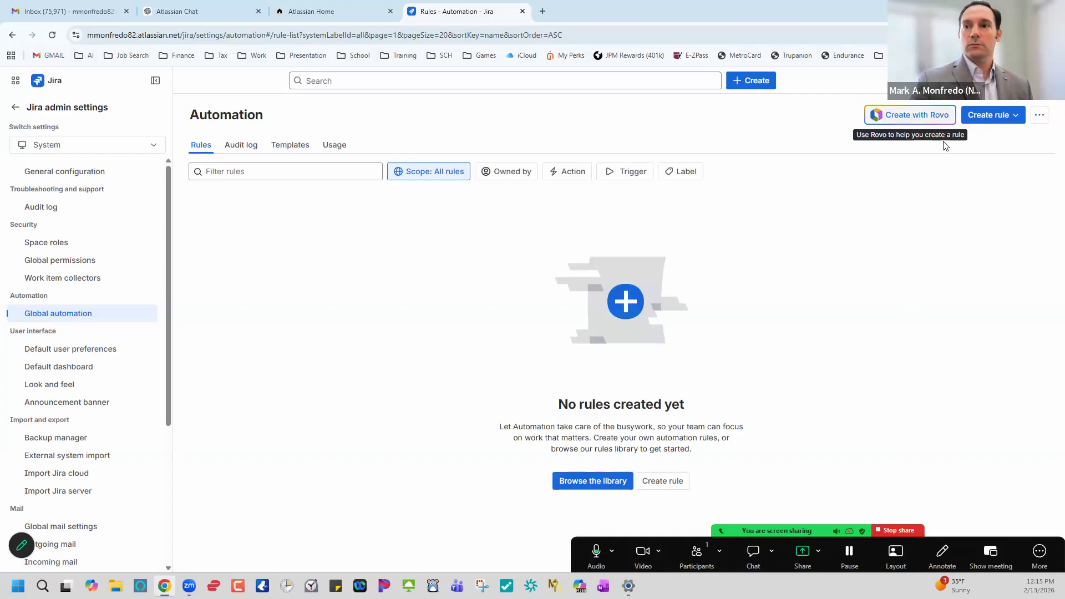
# Step: Open the automation templates and review the categories from Rovo AI Agents through Manage completed tasks
pyautogui.click(297, 145)
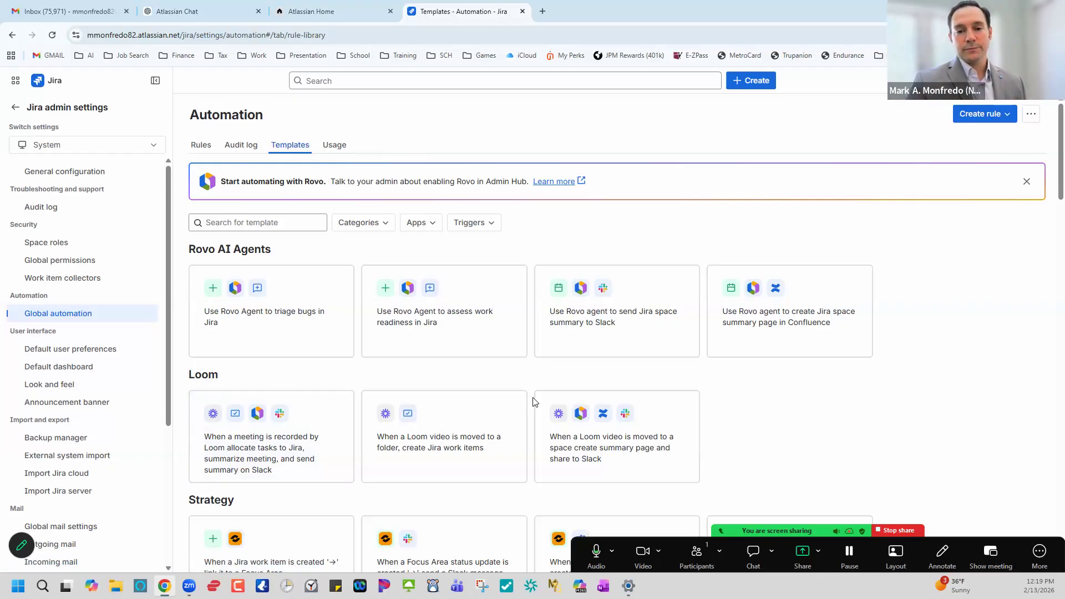
pyautogui.scroll(-2, 531, 398)
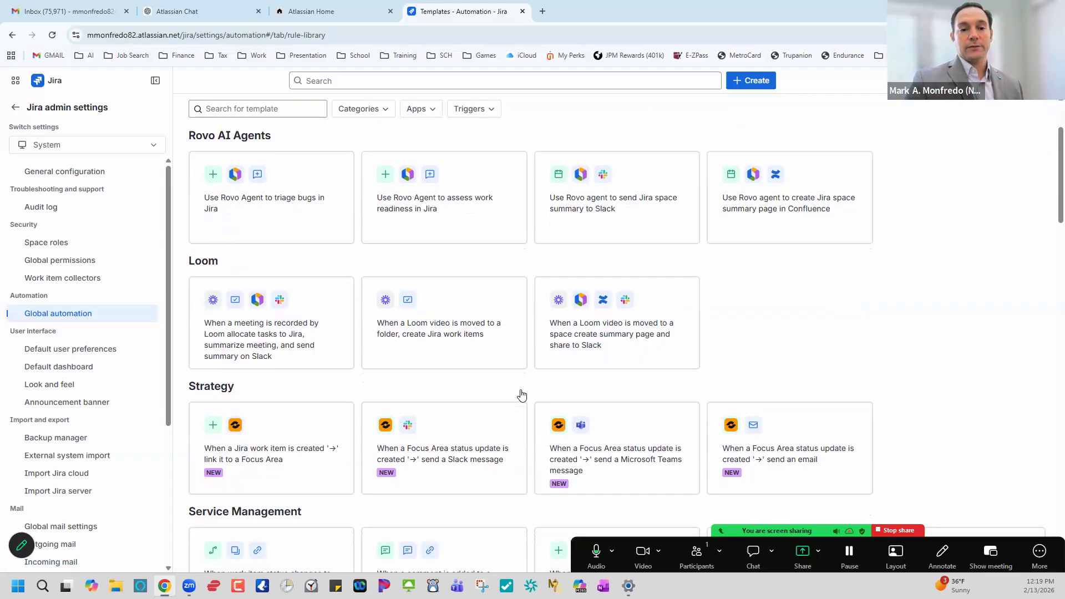
pyautogui.scroll(-2, 527, 396)
pyautogui.scroll(-4, 519, 394)
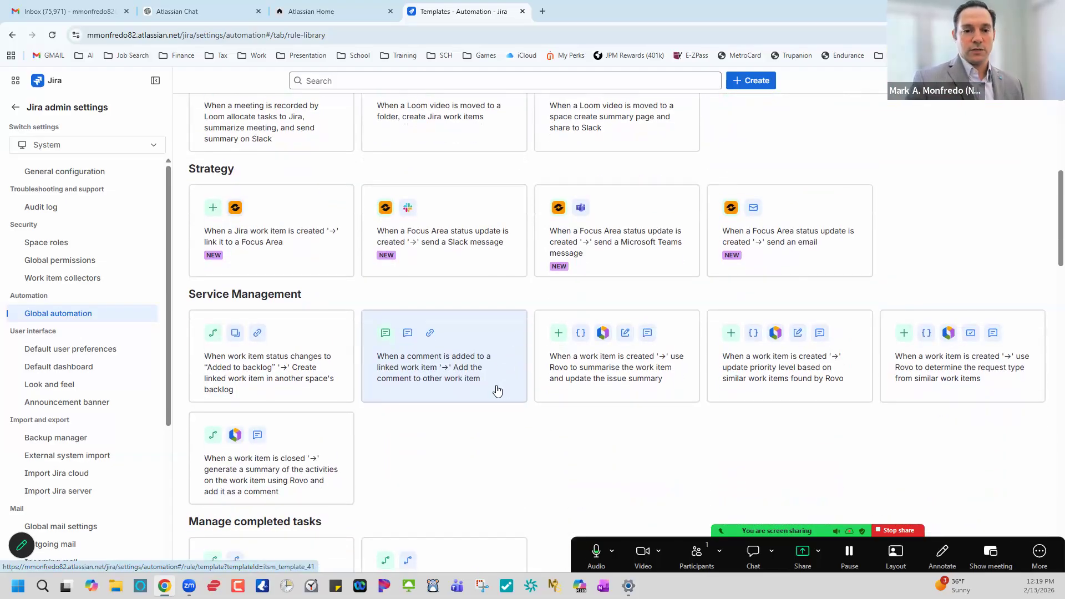
pyautogui.scroll(-2, 497, 391)
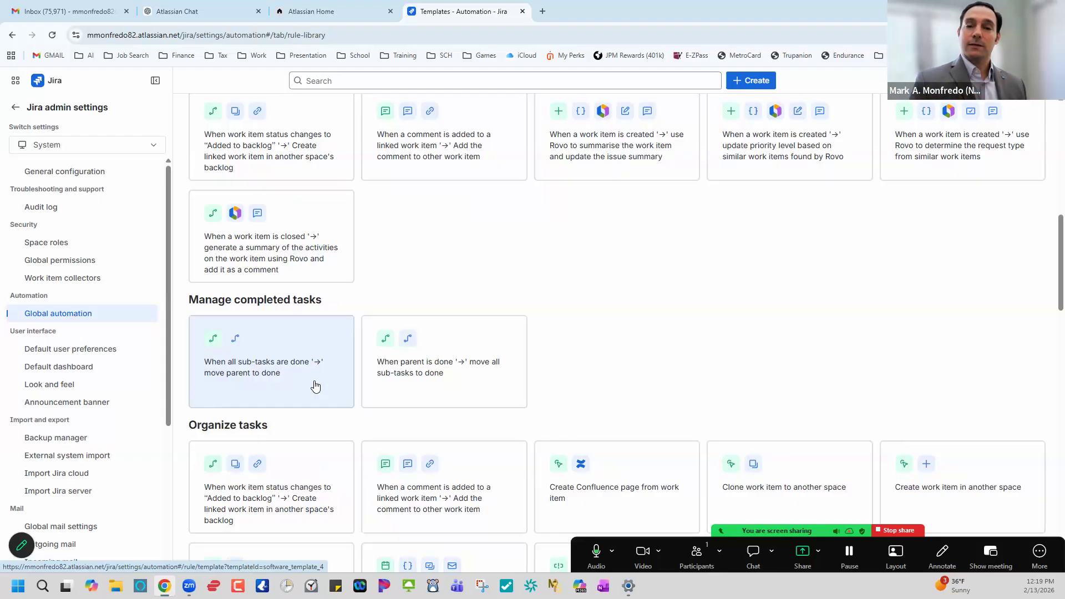
pyautogui.scroll(-4, 315, 385)
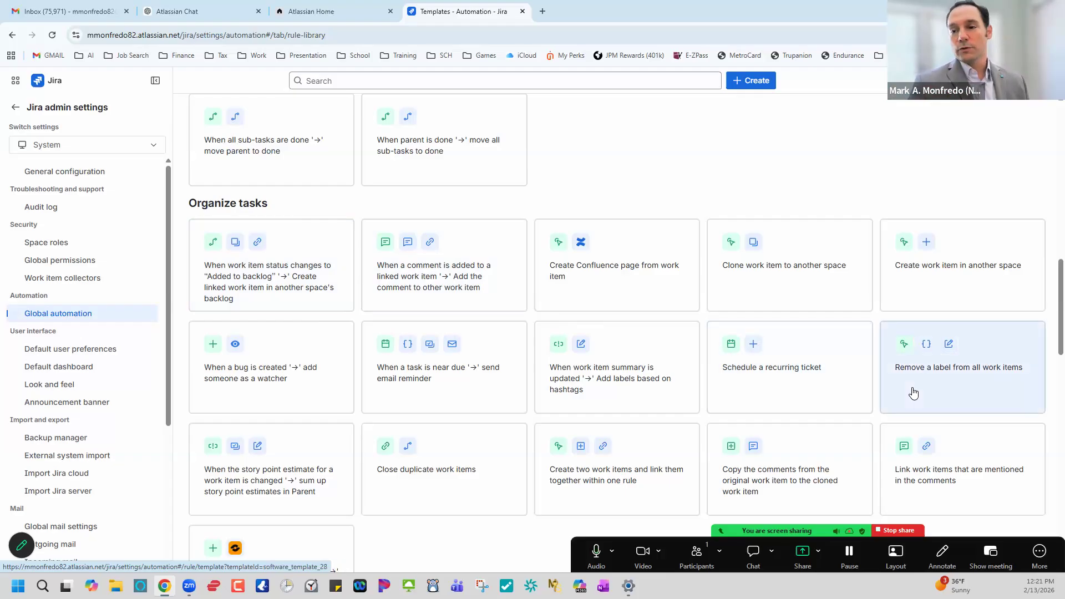
# Step: Review the remaining automation templates from Organize tasks through Product Discovery, then return to the start of the page
pyautogui.scroll(-3, 793, 391)
pyautogui.scroll(-5, 781, 395)
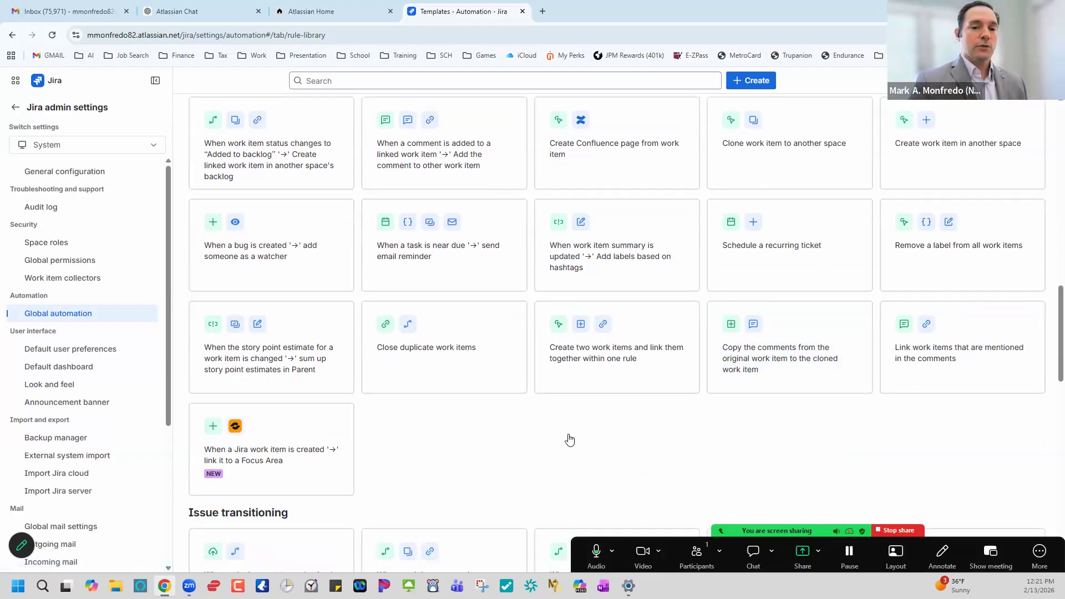
pyautogui.scroll(-3, 544, 448)
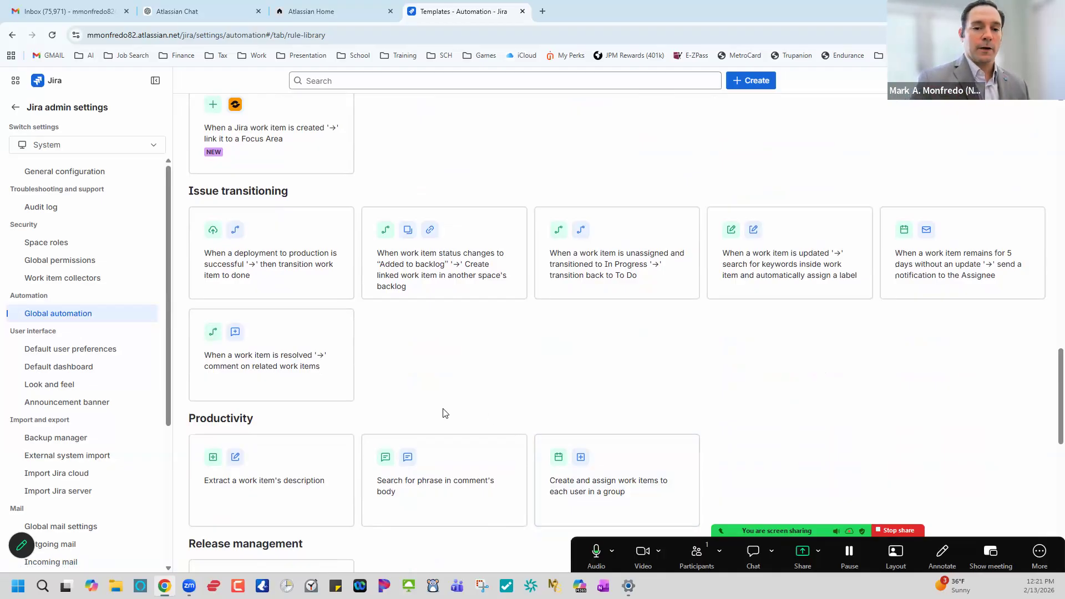
pyautogui.scroll(-5, 442, 413)
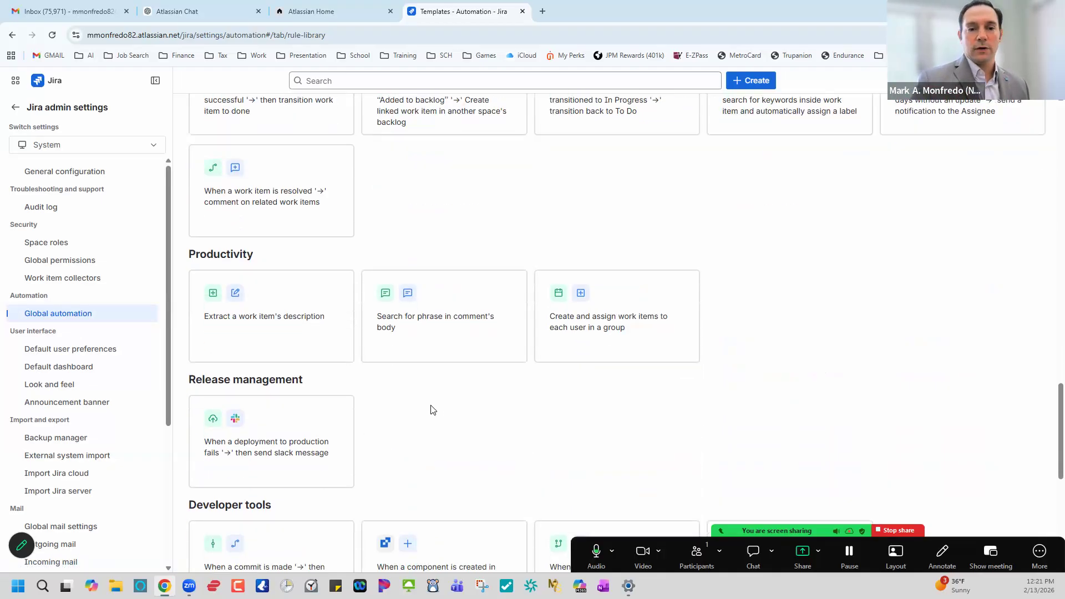
pyautogui.scroll(-1, 484, 409)
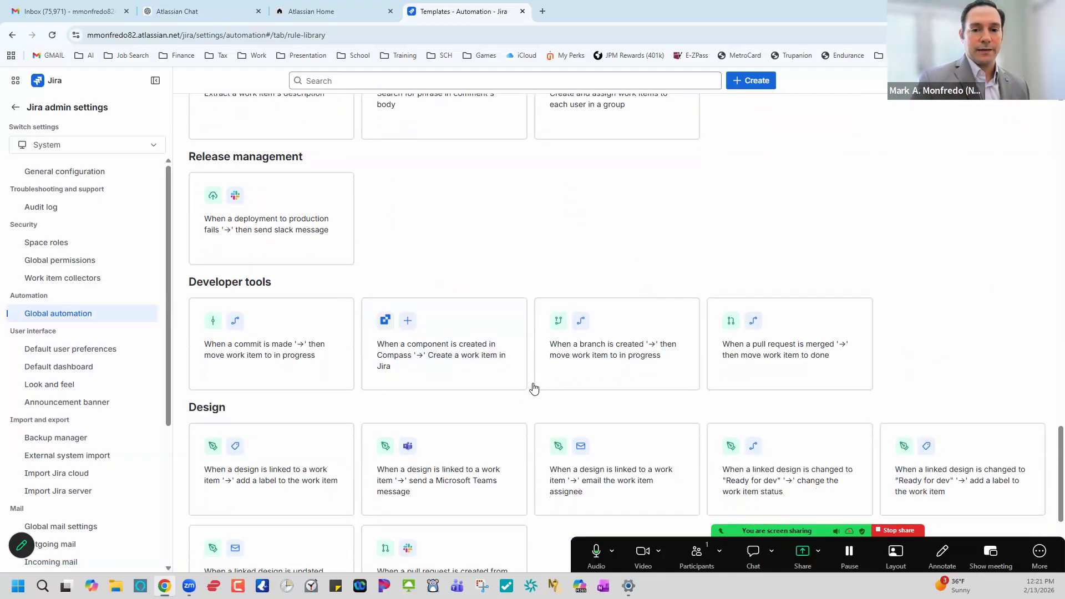
pyautogui.scroll(-3, 509, 395)
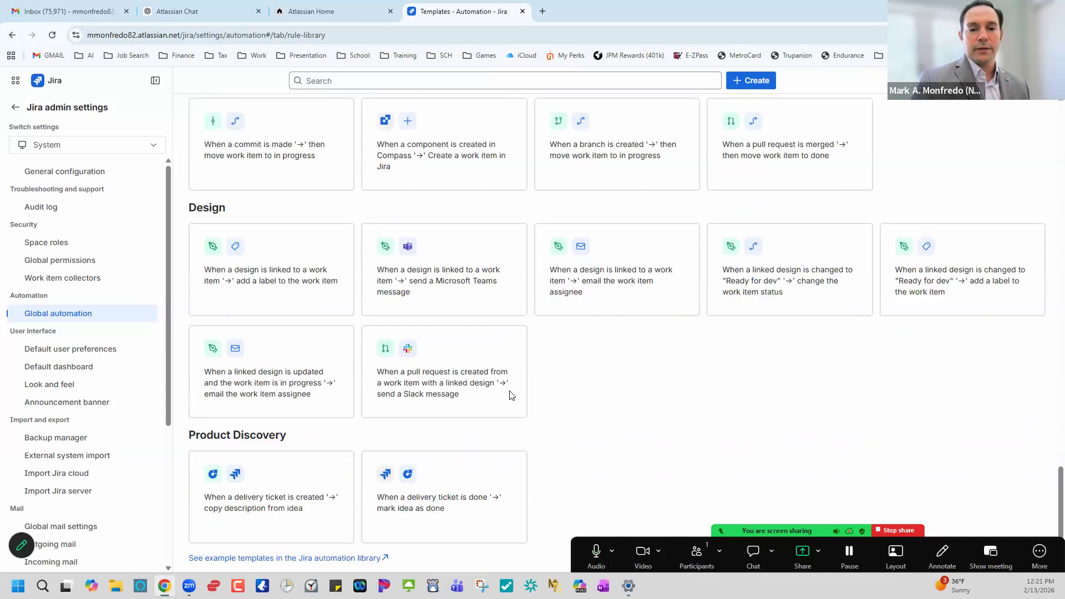
pyautogui.moveTo(1051, 442); pyautogui.dragTo(1048, 108)
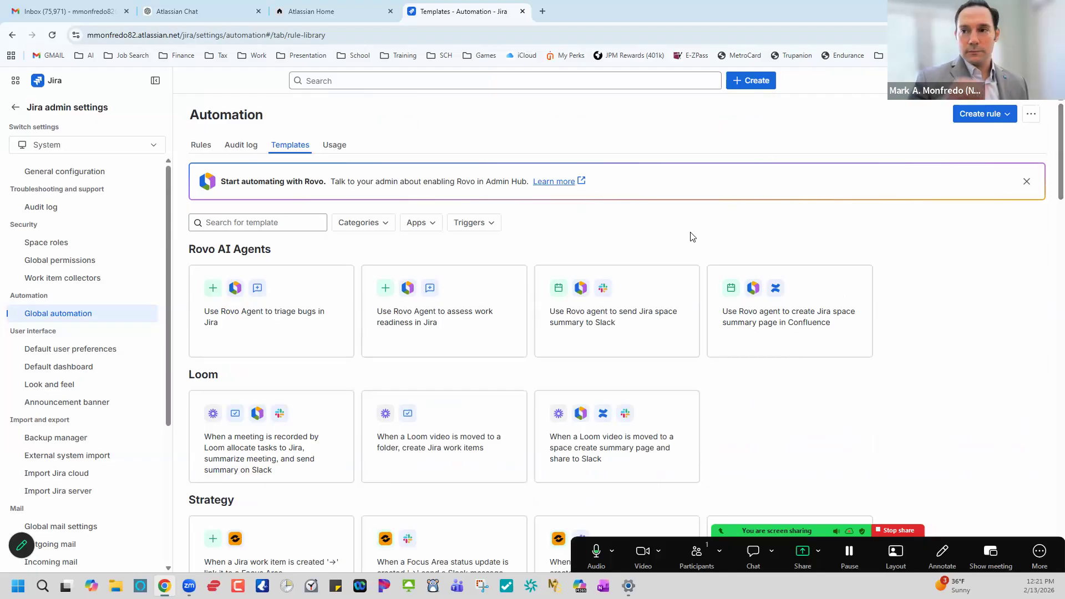
# Step: Start an automation rule from scratch and go through the introductory tour of triggers, conditions, actions and rule navigation
pyautogui.click(1005, 118)
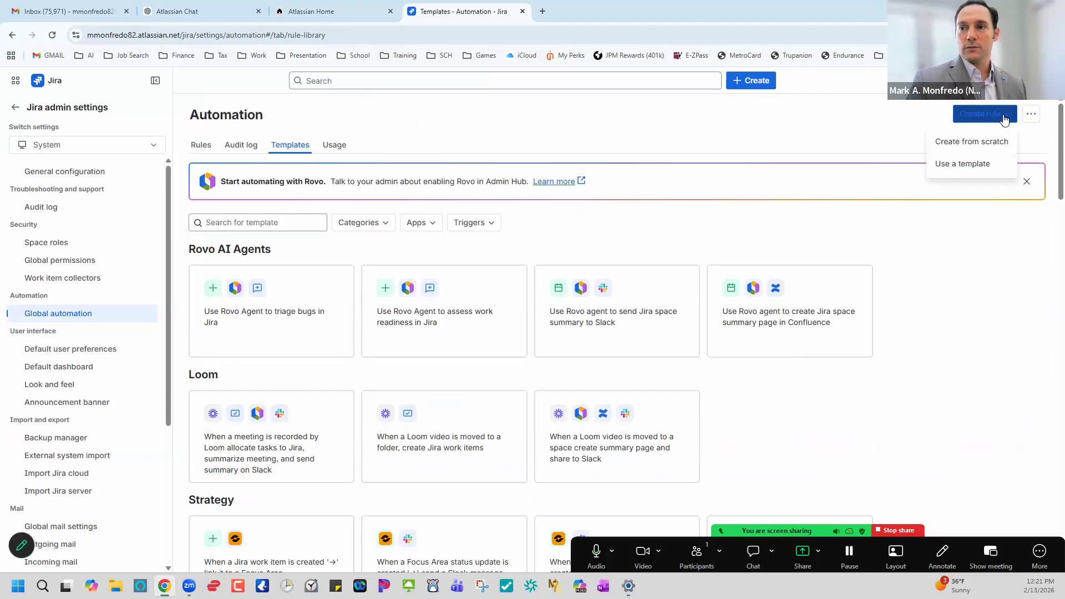
pyautogui.click(981, 145)
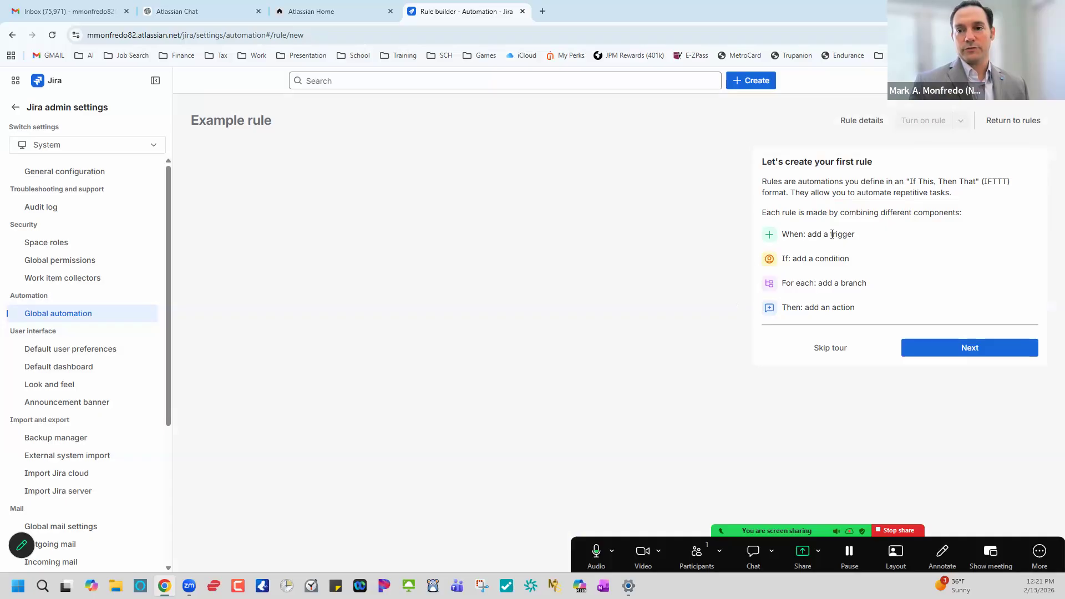
pyautogui.click(974, 356)
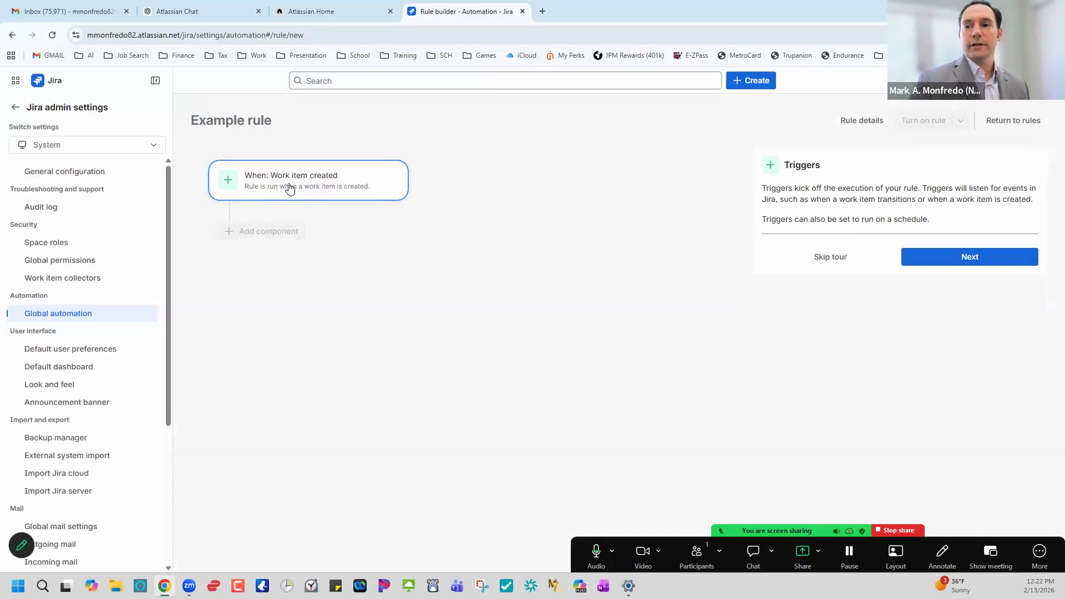
pyautogui.click(976, 263)
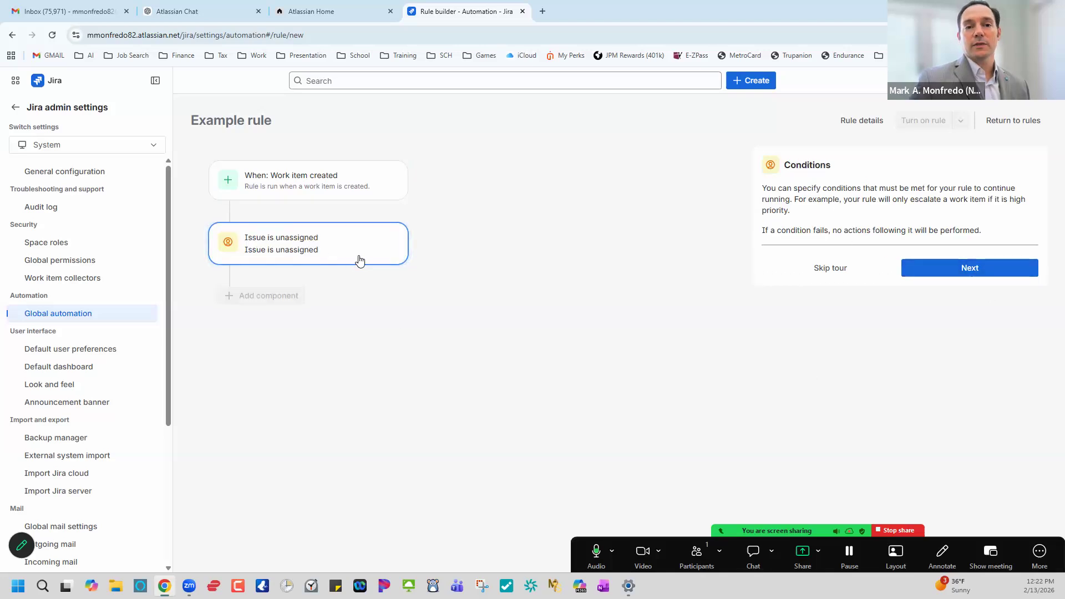
pyautogui.click(1005, 271)
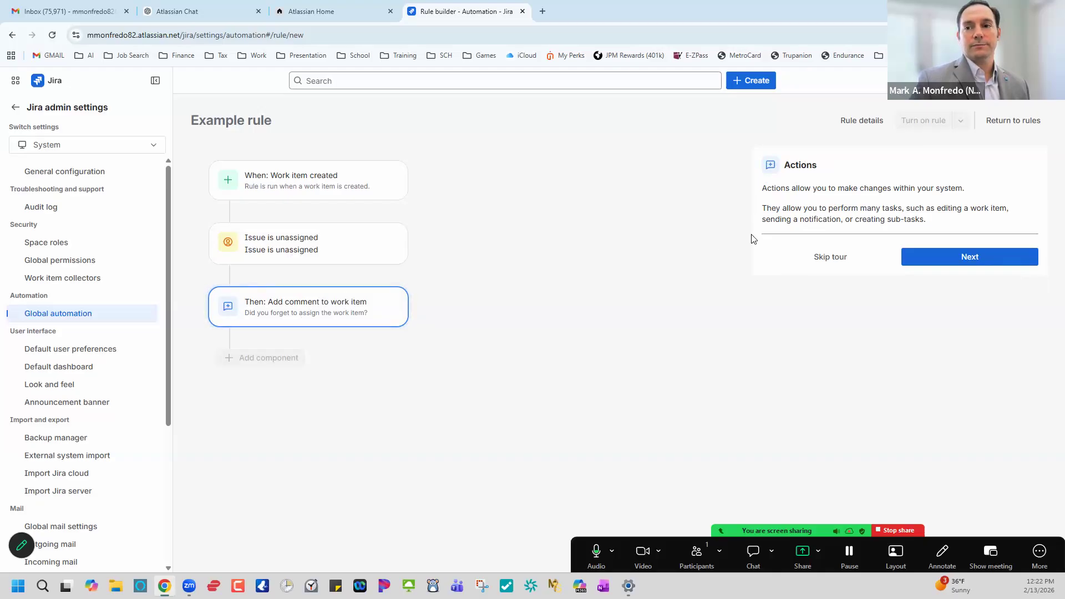
pyautogui.click(1010, 259)
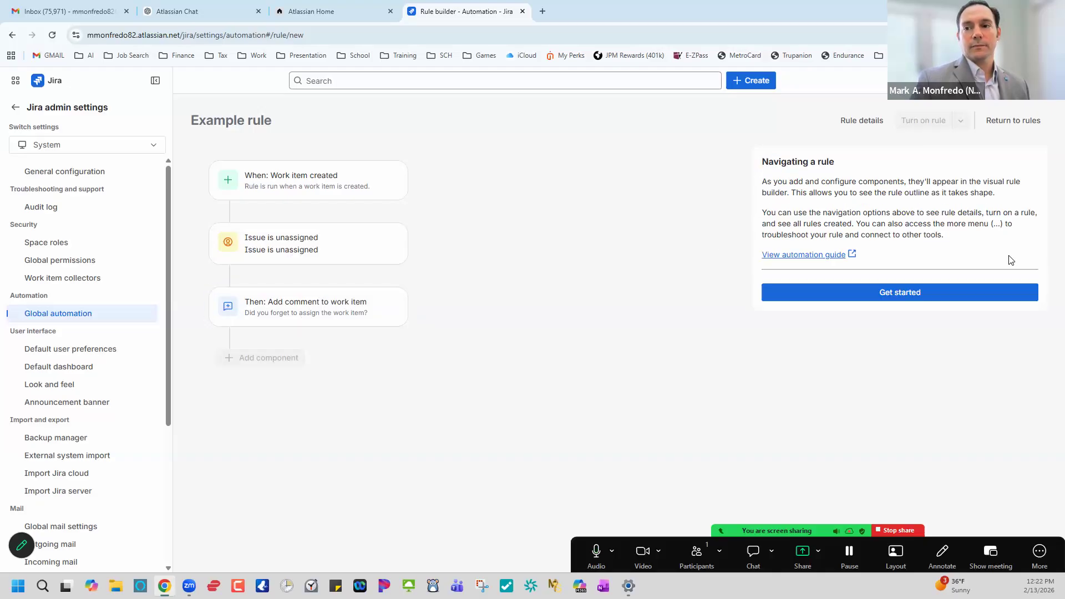
pyautogui.click(932, 298)
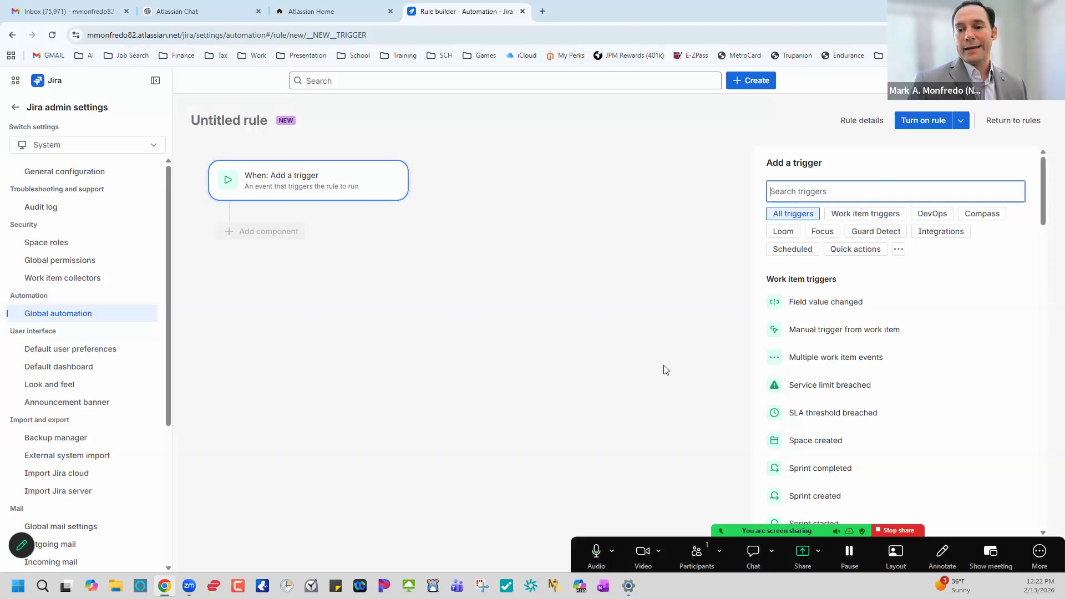
# Step: Look through the work item triggers available for the untitled rule, then return to the start of the trigger list
pyautogui.scroll(-1, 1036, 220)
pyautogui.scroll(-2, 1044, 222)
pyautogui.scroll(-1, 856, 228)
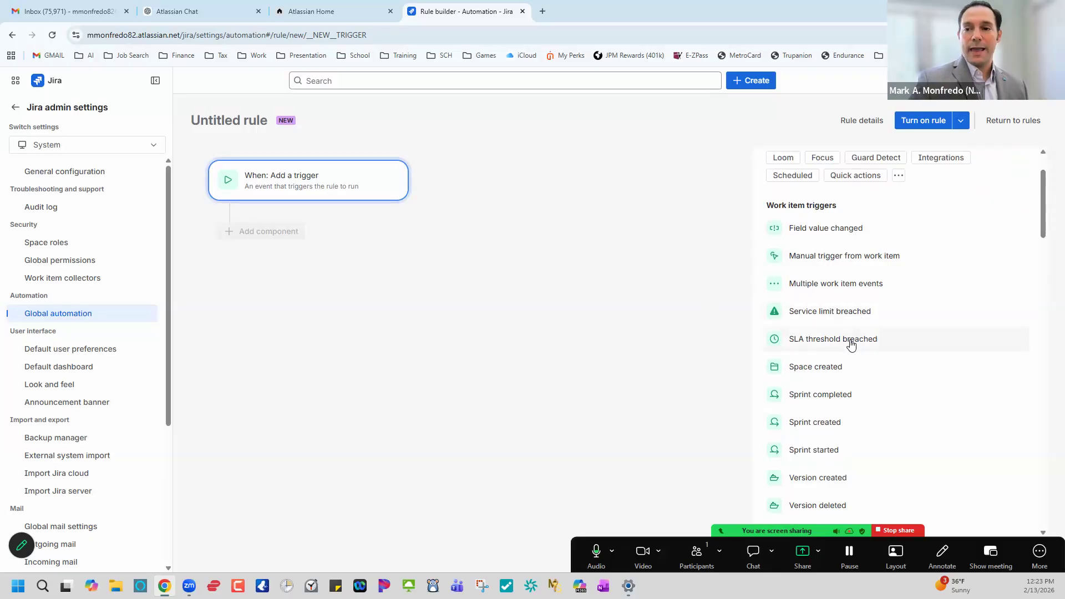
pyautogui.scroll(-2, 849, 340)
pyautogui.scroll(-3, 904, 409)
pyautogui.scroll(6, 905, 409)
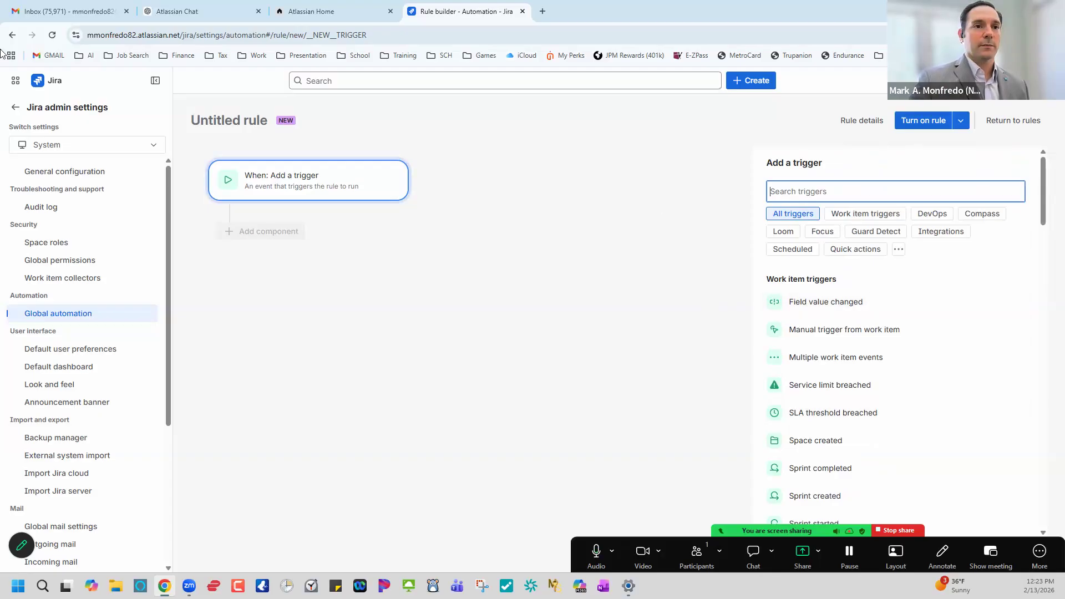
# Step: Leave the rule builder for the automation templates and skim the categories down to Organize tasks and back
pyautogui.click(12, 35)
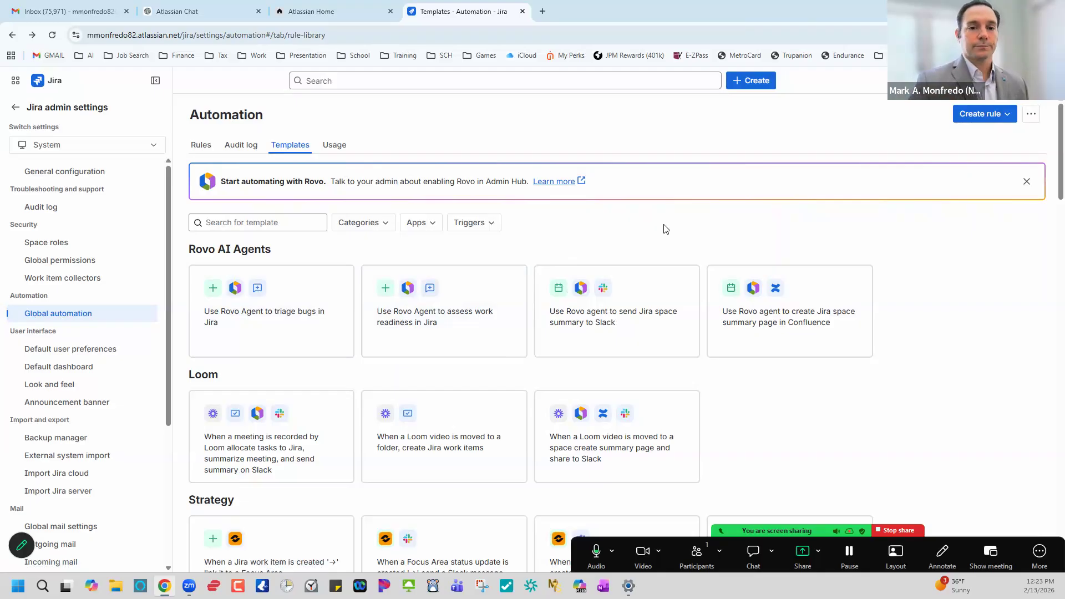
pyautogui.scroll(-8, 658, 258)
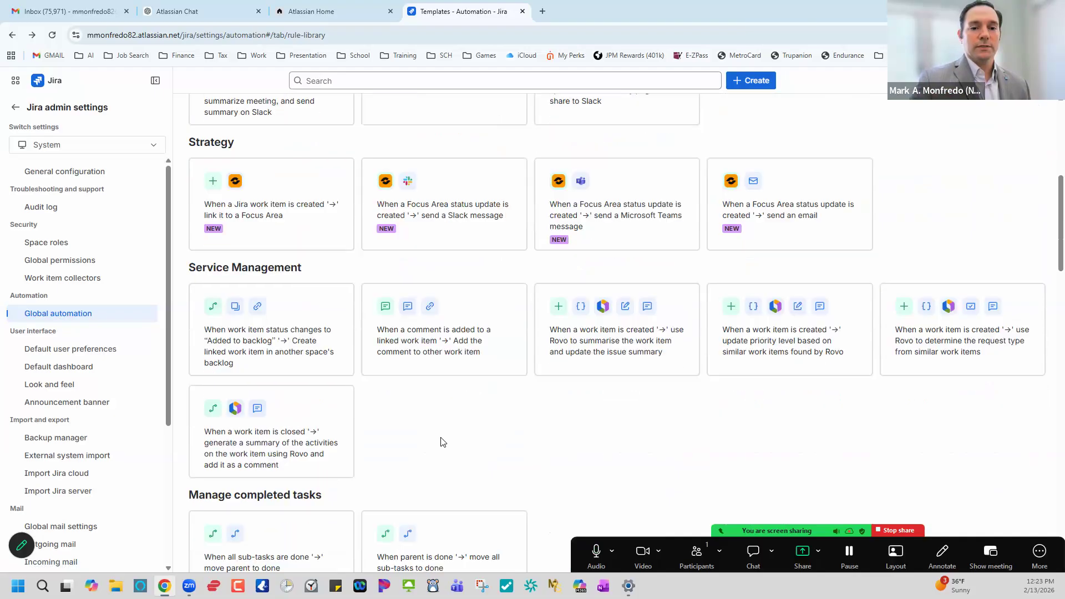
pyautogui.scroll(-7, 441, 442)
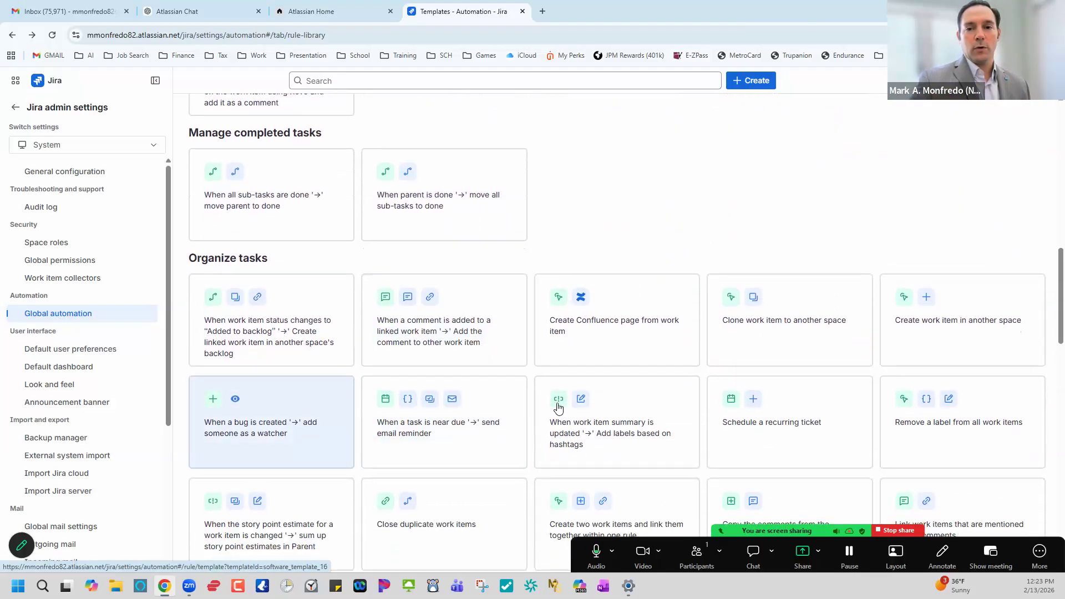
pyautogui.scroll(-2, 579, 424)
pyautogui.scroll(18, 580, 442)
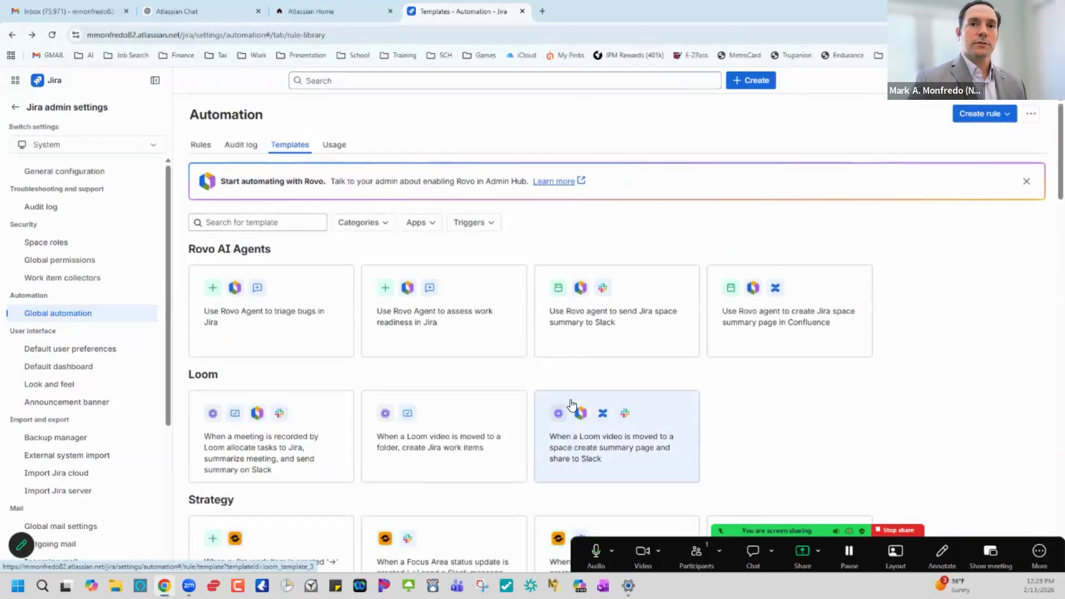
# Step: Switch to the Atlassian Chat conversation in ChatGPT and stop the screen share
pyautogui.click(186, 10)
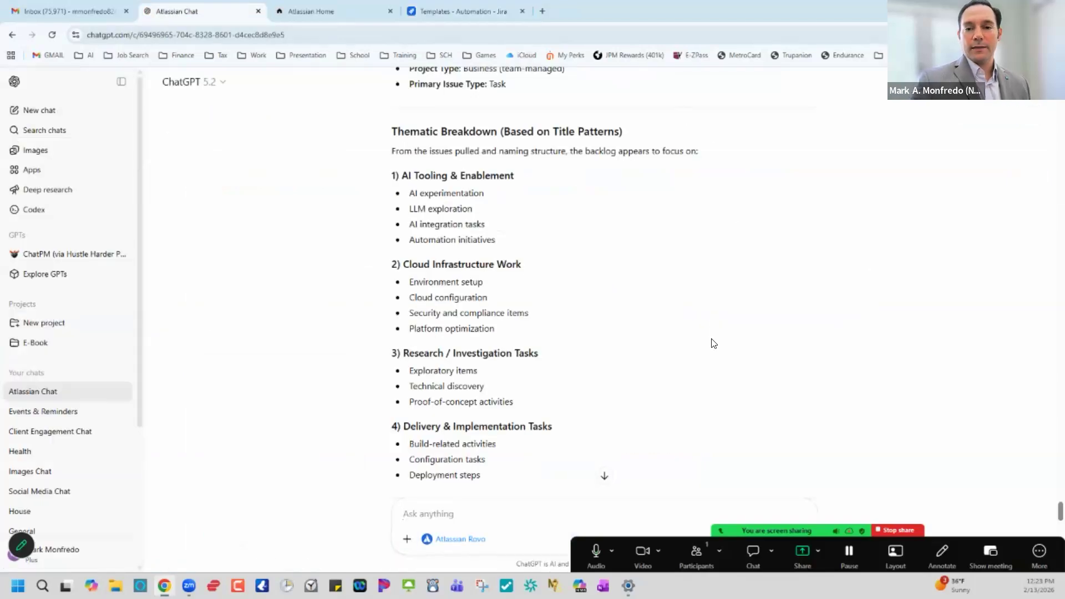
pyautogui.click(900, 531)
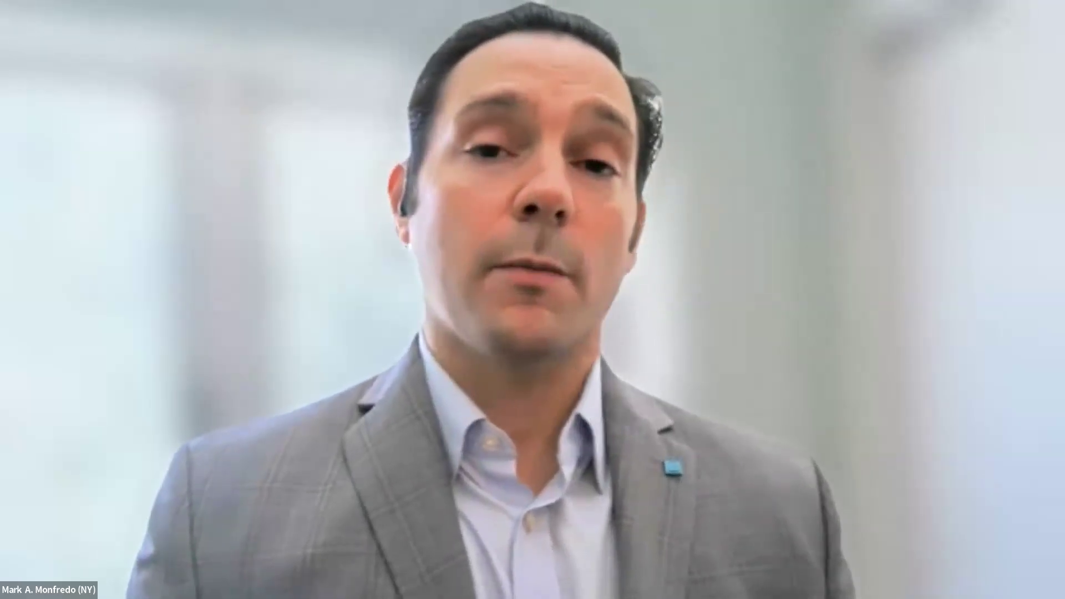